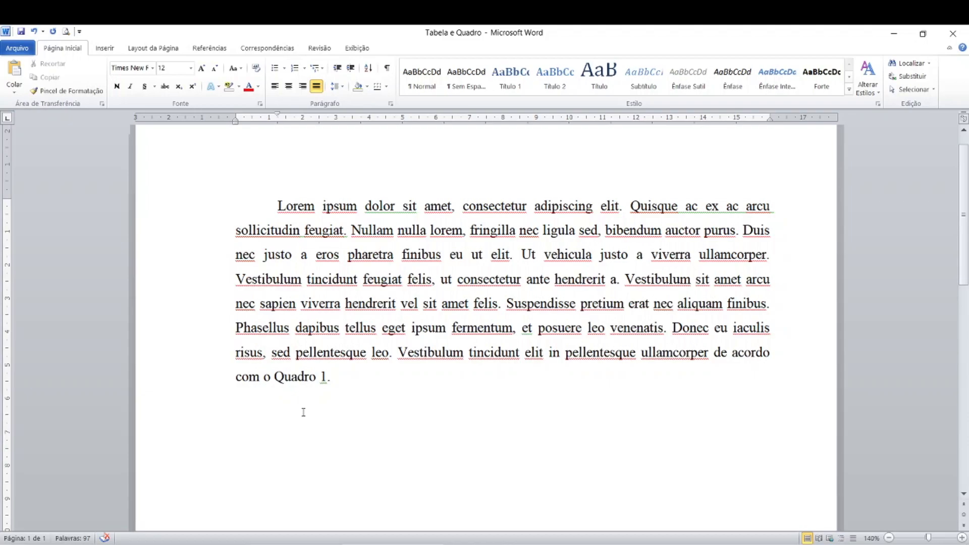
pyautogui.scroll(-1, 303, 413)
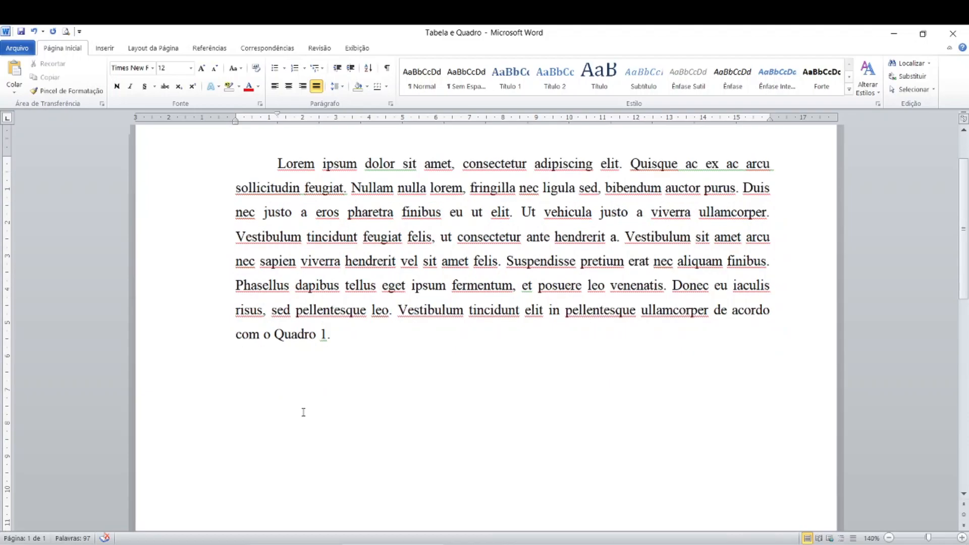
pyautogui.scroll(2, 304, 414)
pyautogui.scroll(-1, 304, 413)
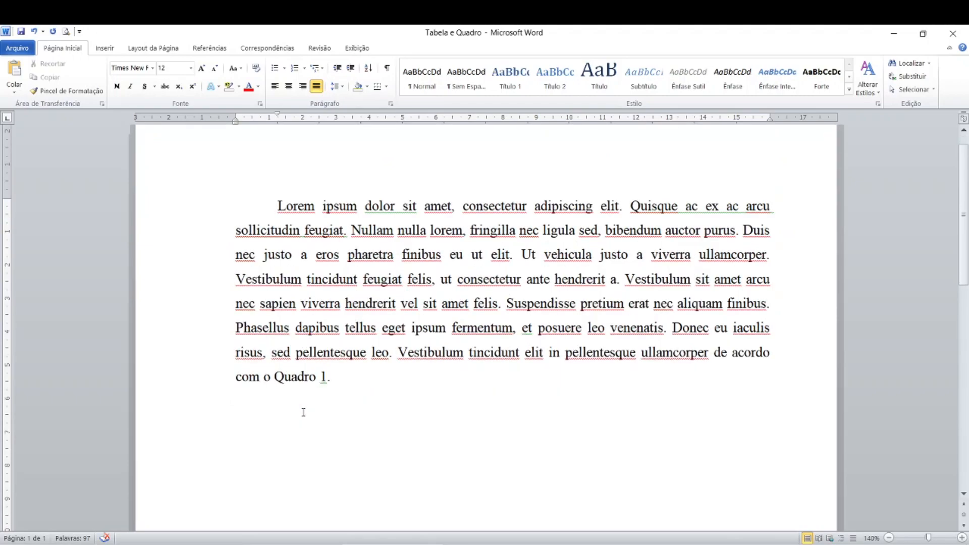
pyautogui.scroll(1, 304, 412)
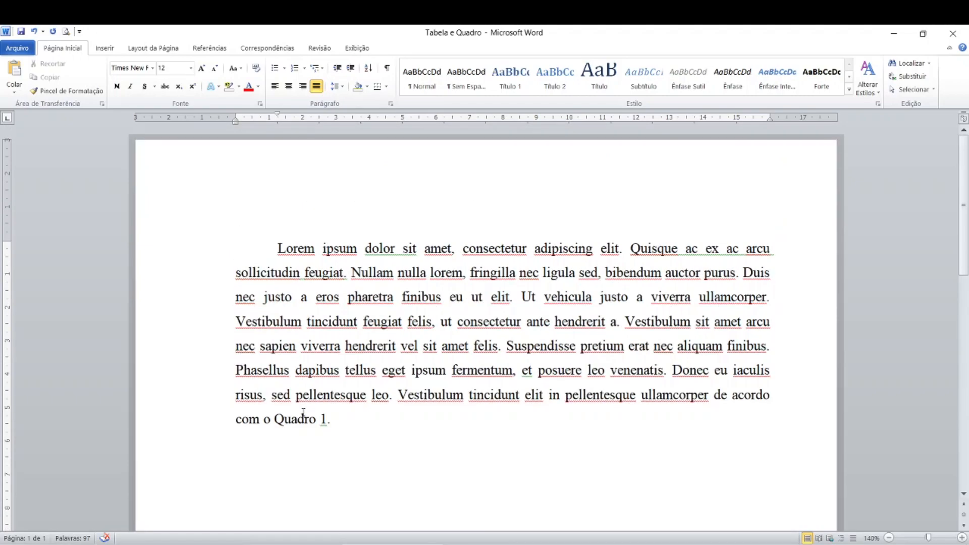
pyautogui.scroll(-1, 303, 413)
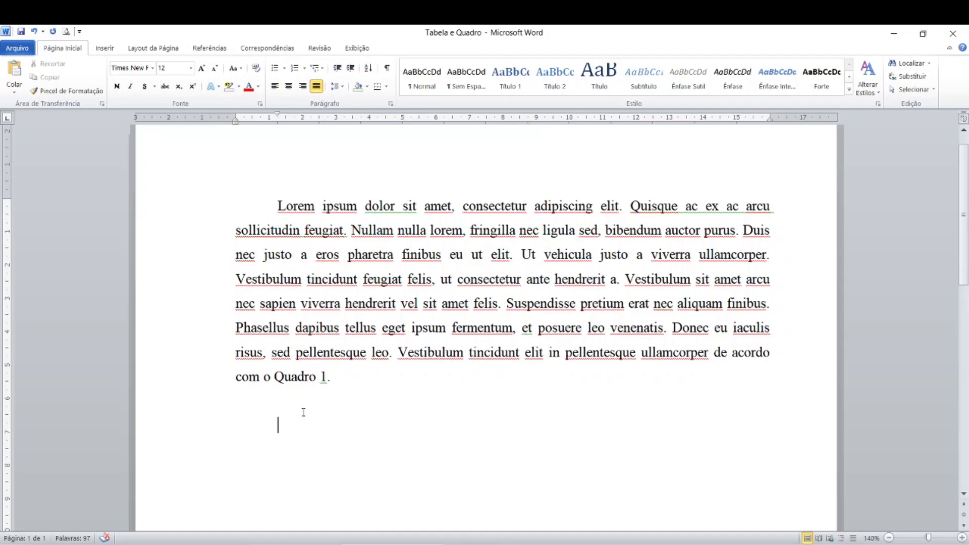
pyautogui.scroll(1, 303, 413)
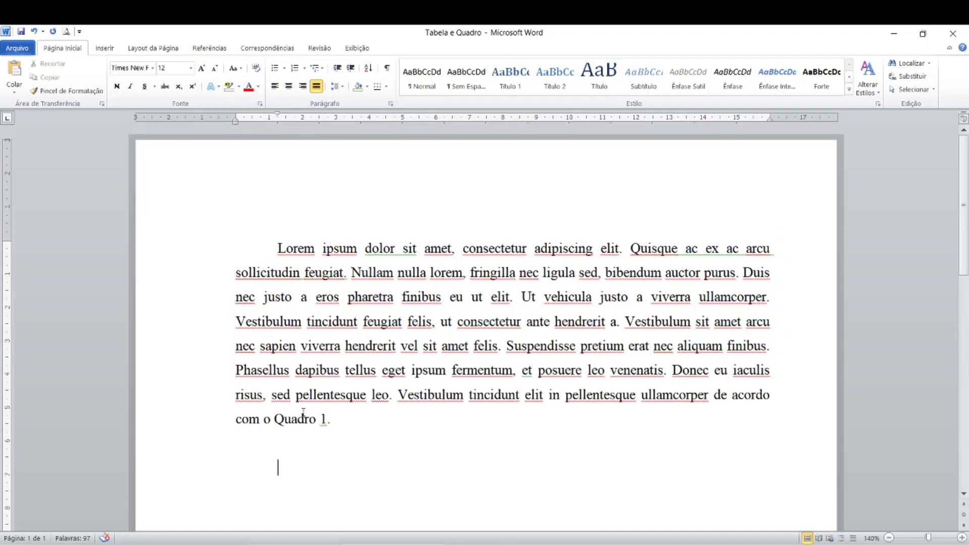
pyautogui.scroll(-1, 303, 412)
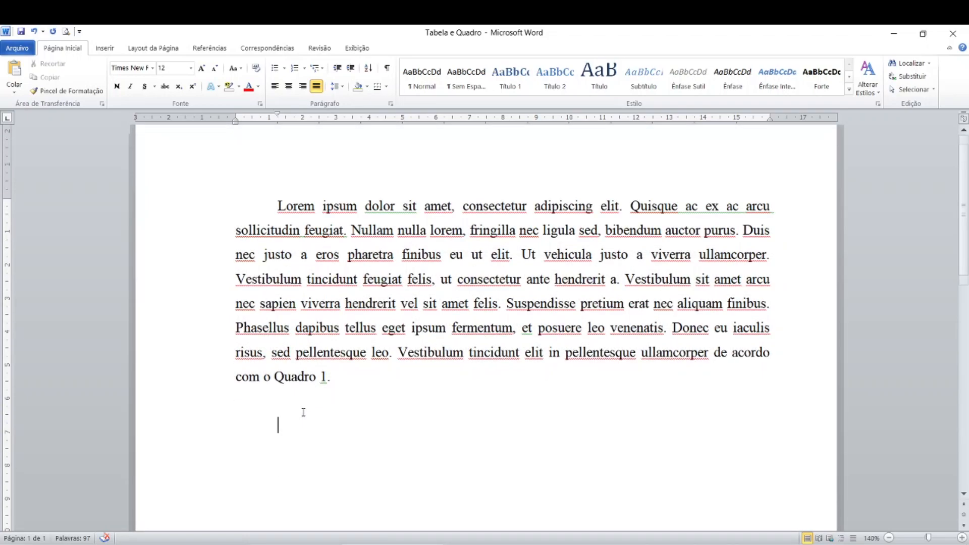
pyautogui.scroll(1, 303, 413)
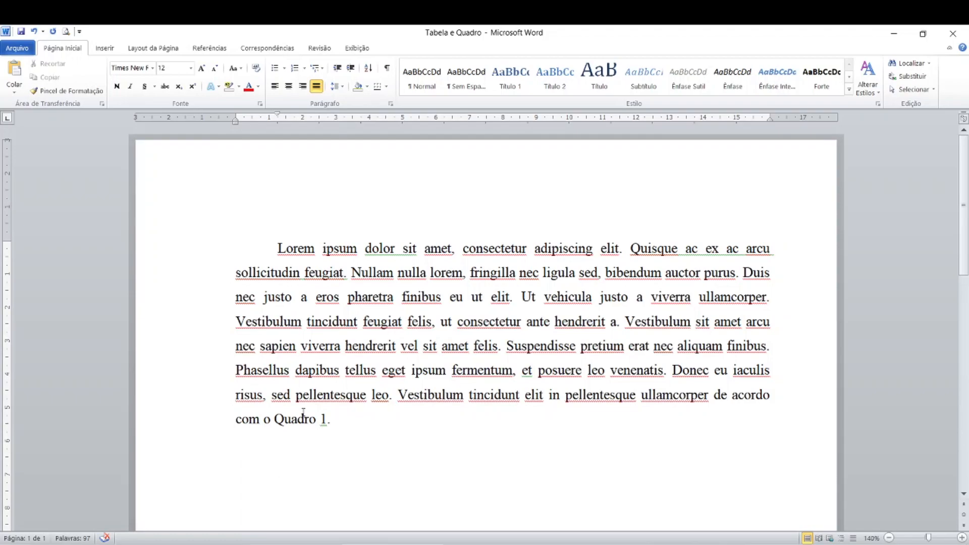
pyautogui.scroll(-1, 304, 412)
pyautogui.click(324, 426)
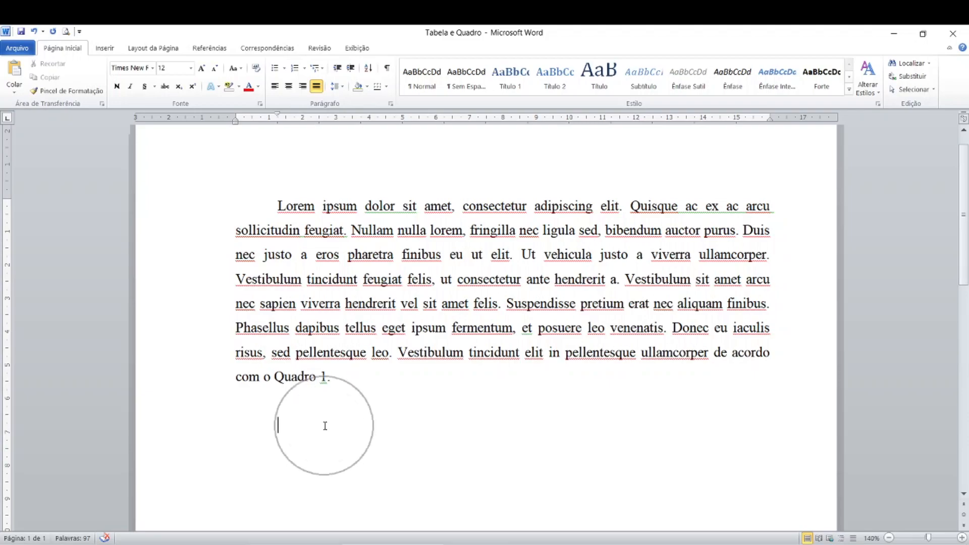
pyautogui.click(325, 426)
pyautogui.click(325, 426)
pyautogui.click(325, 426)
pyautogui.click(325, 426)
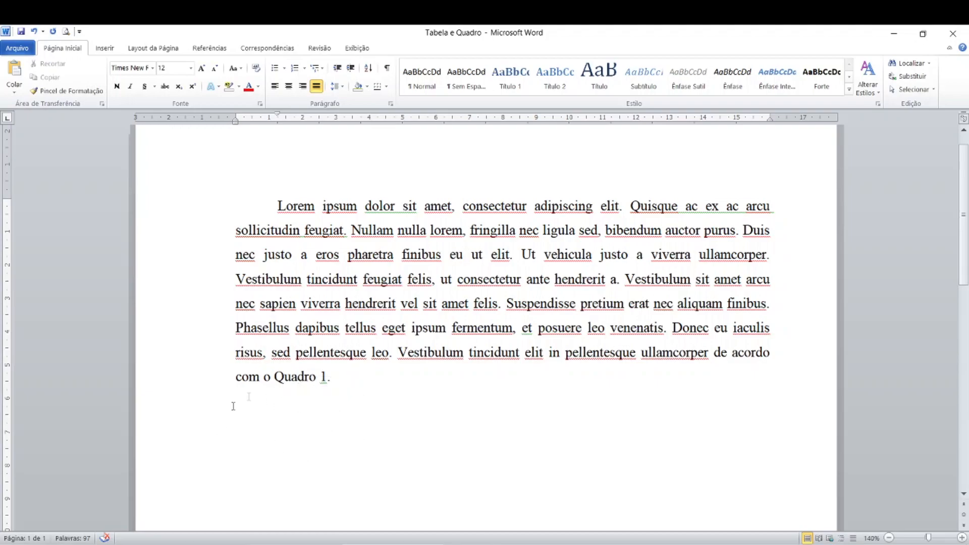
# - Remove the first-line indent from the empty line below the paragraph and enter the heading text "Professor-Área-Nível" there
pyautogui.click(259, 447)
pyautogui.click(260, 447)
pyautogui.moveTo(277, 115); pyautogui.dragTo(235, 115)
pyautogui.click(251, 427)
pyautogui.write('Professor-Área')
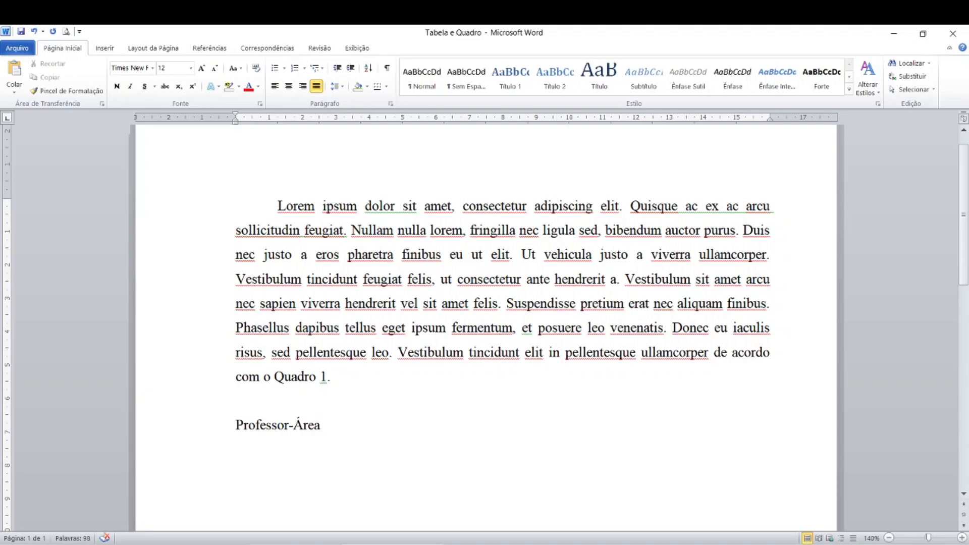
pyautogui.write('-Nível')
# - Add two lines below the heading text: "P1-Engenharia Civil-Graduação" and "P2-Matemática-Mestrado"
pyautogui.press('Return')
pyautogui.write('P1-')
pyautogui.write('Engenharia Civil-')
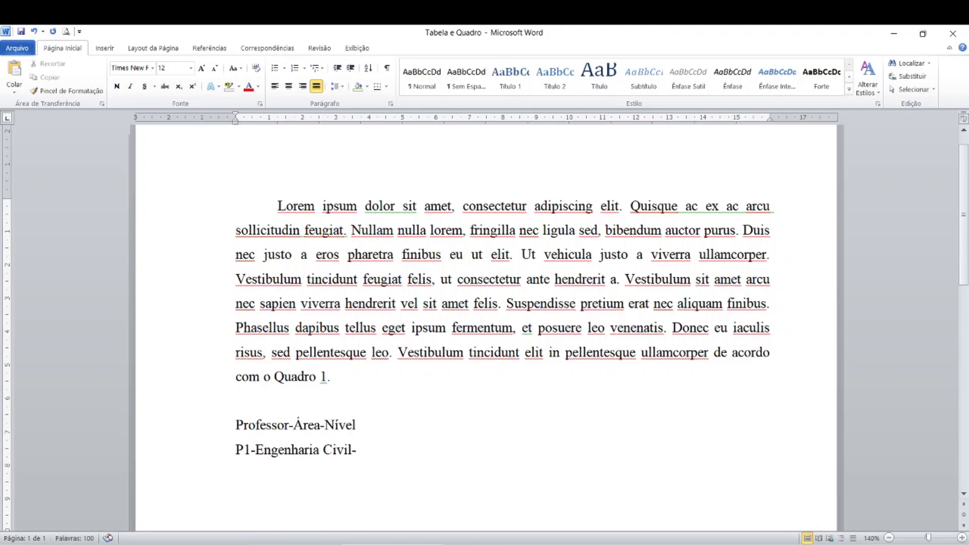
pyautogui.write('Graduação')
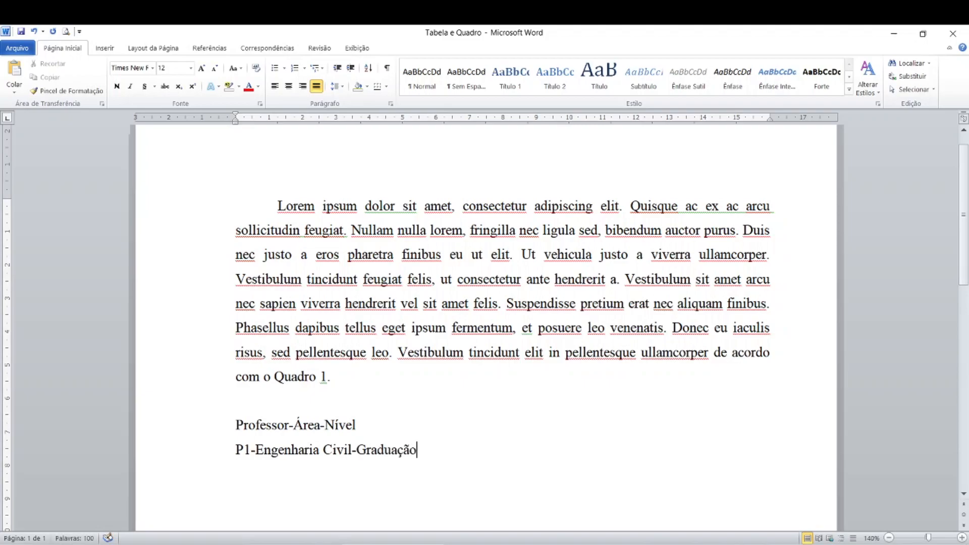
pyautogui.press('Return')
pyautogui.write('P2-Mate')
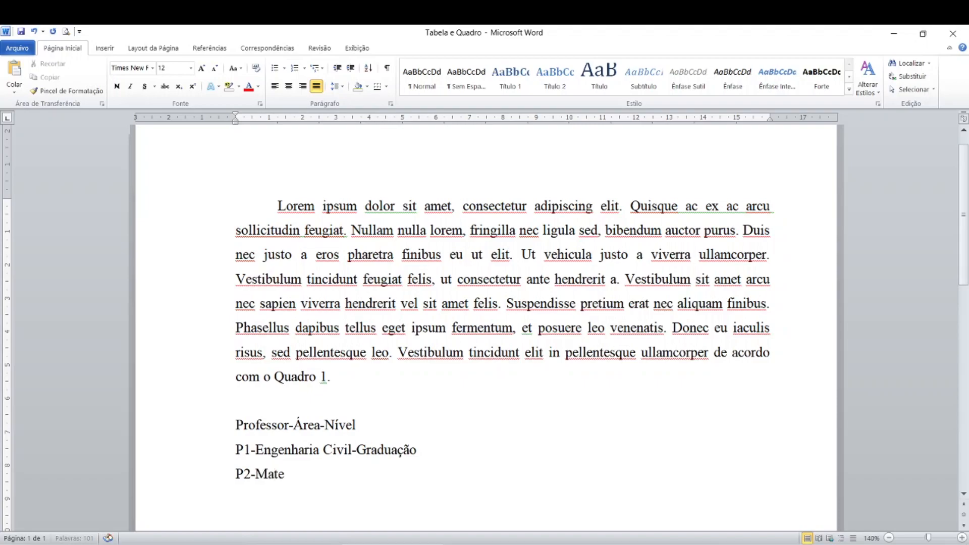
pyautogui.write('mática-')
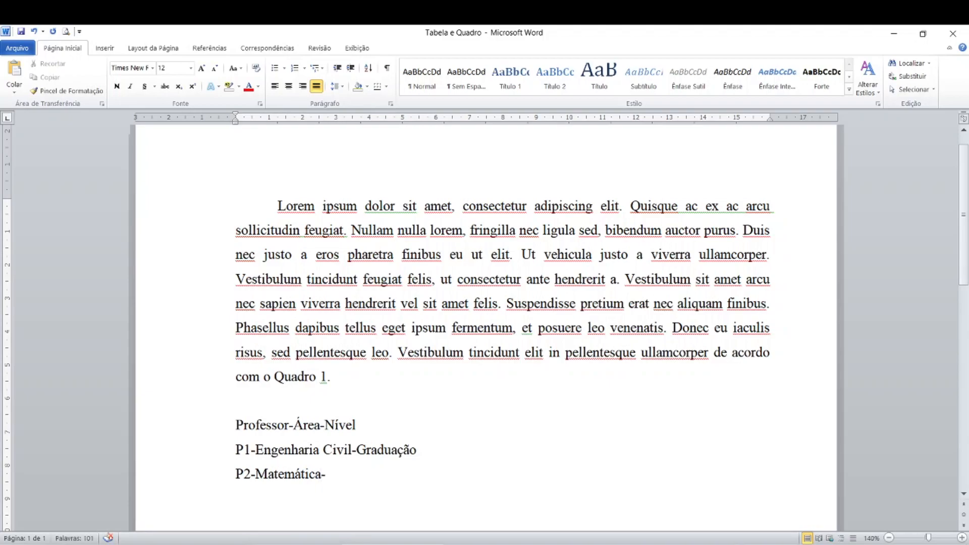
pyautogui.write('Mestrado')
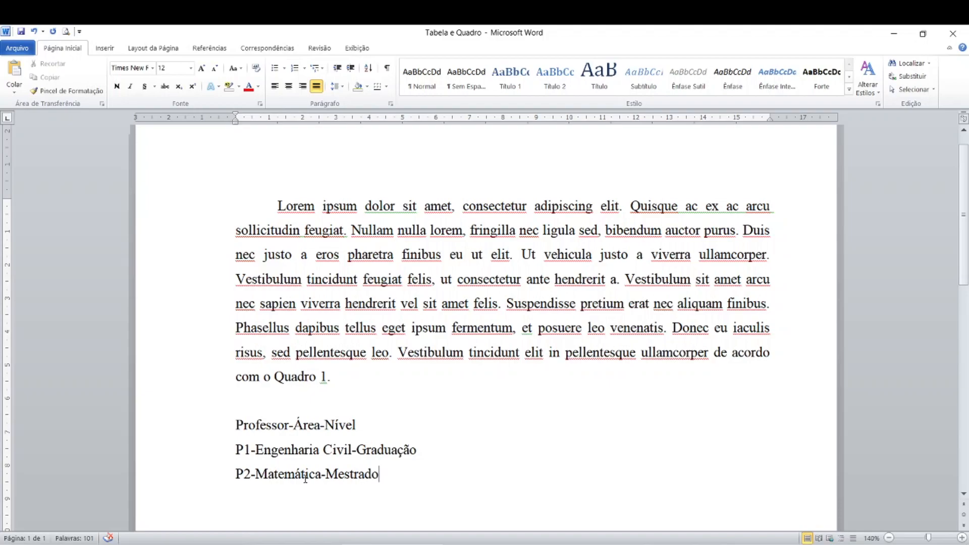
# - Convert the three hyphenated lines into a three-column table, using the hyphen as the text separator
pyautogui.press('ctrl')
pyautogui.press('ctrl')
pyautogui.press('ctrl')
pyautogui.moveTo(234, 425); pyautogui.dragTo(348, 472)
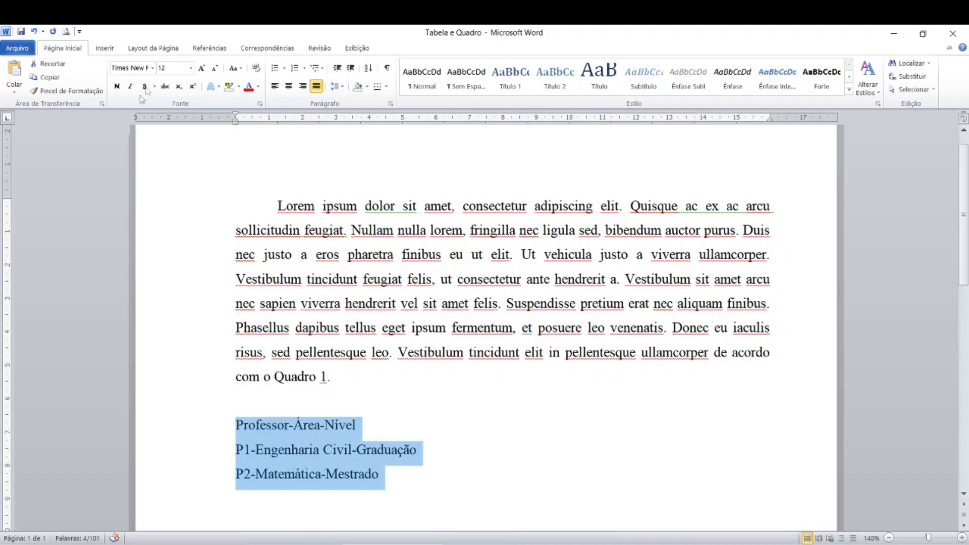
pyautogui.click(112, 50)
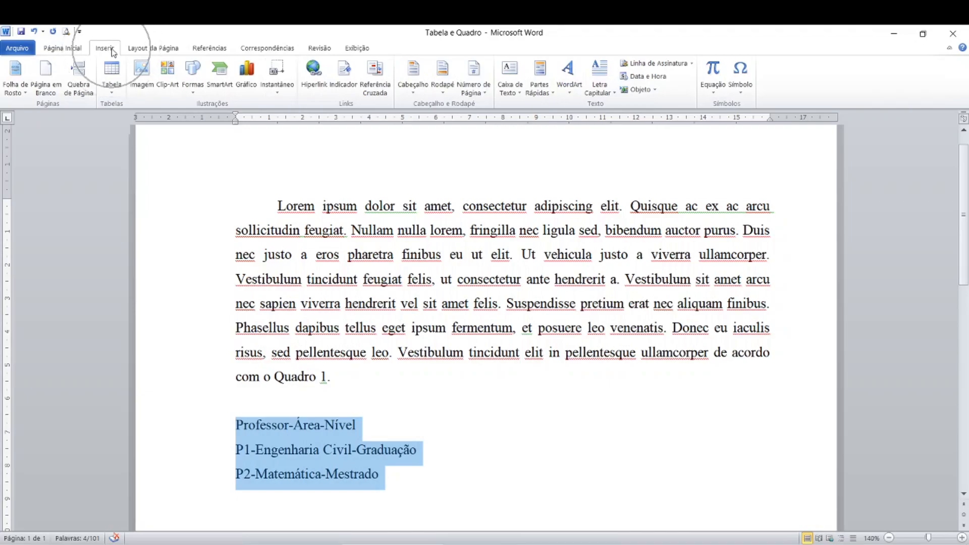
pyautogui.click(108, 94)
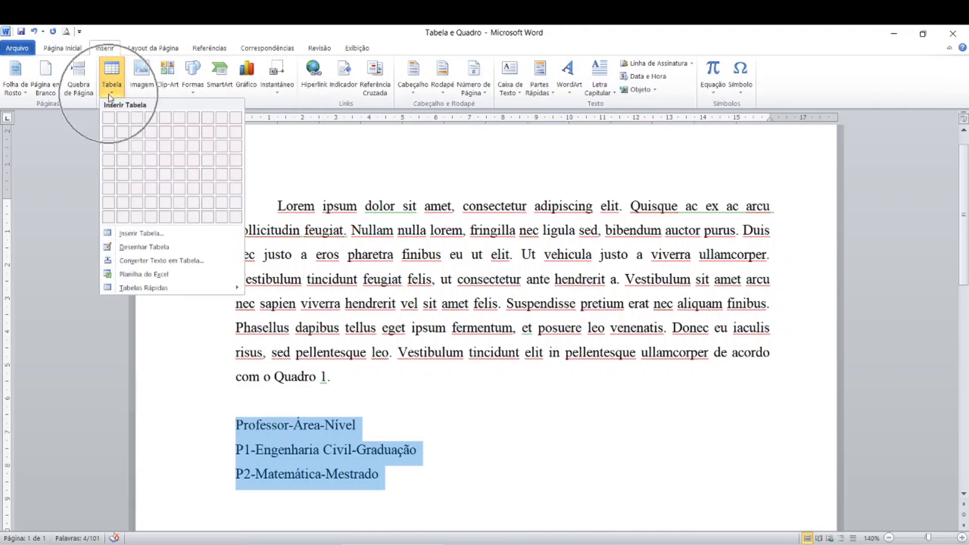
pyautogui.click(139, 263)
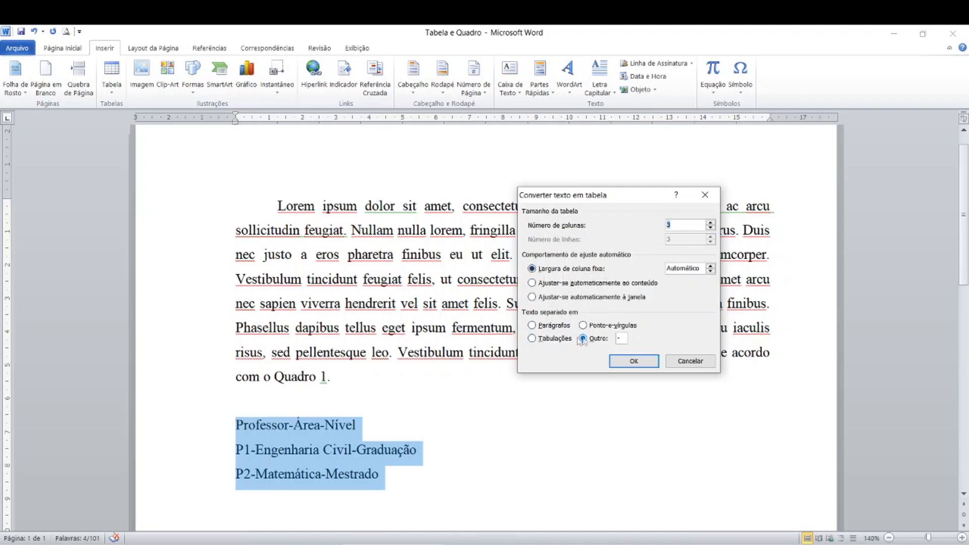
pyautogui.click(622, 340)
pyautogui.click(633, 361)
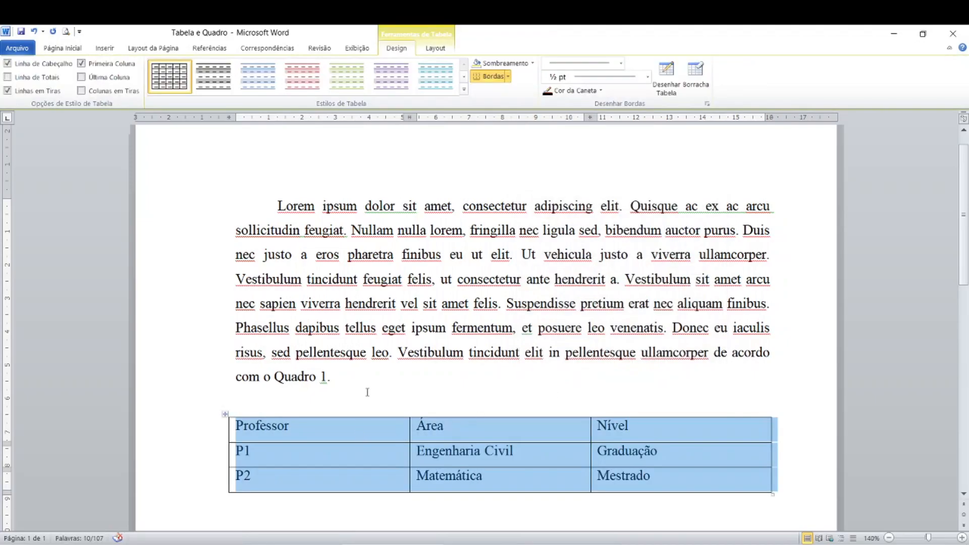
# - Enter the caption "Quadro 1 – Atuação dos professores entrevistados" on the line above the table
pyautogui.click(369, 388)
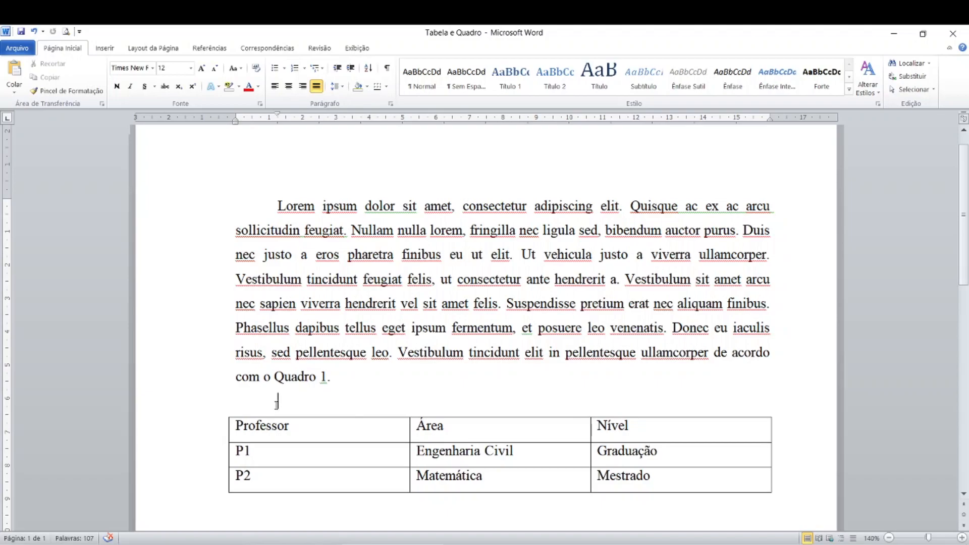
pyautogui.write('Quadro 1 - Ataua')
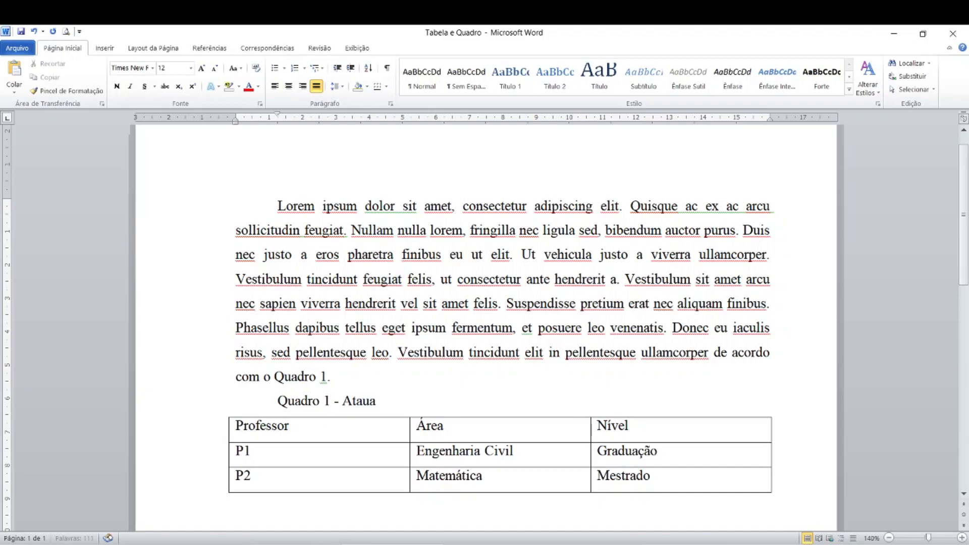
pyautogui.write('ção')
pyautogui.press('BackSpace')
pyautogui.press('BackSpace')
pyautogui.press('BackSpace')
pyautogui.press('BackSpace')
pyautogui.press('BackSpace')
pyautogui.press('BackSpace')
pyautogui.write('uação dos')
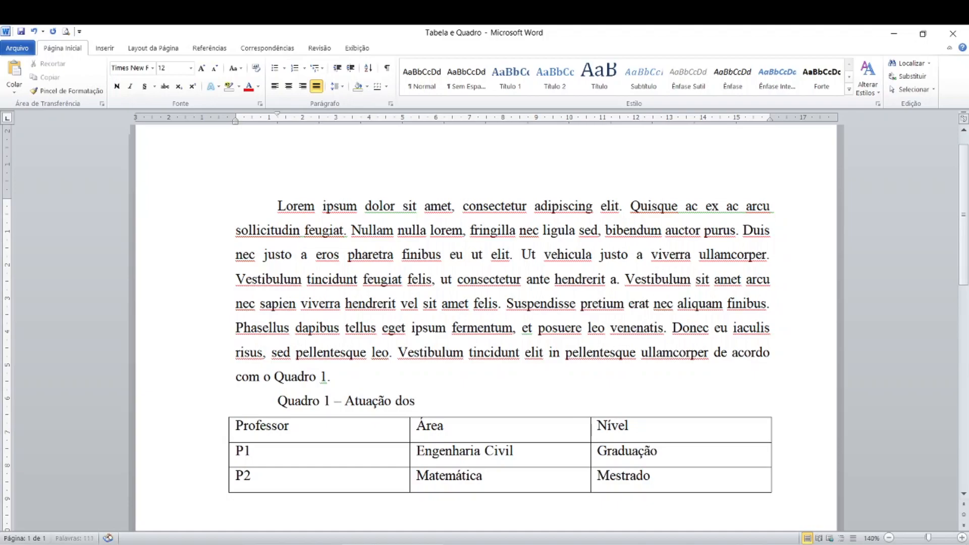
pyautogui.write(' professores entrevistados')
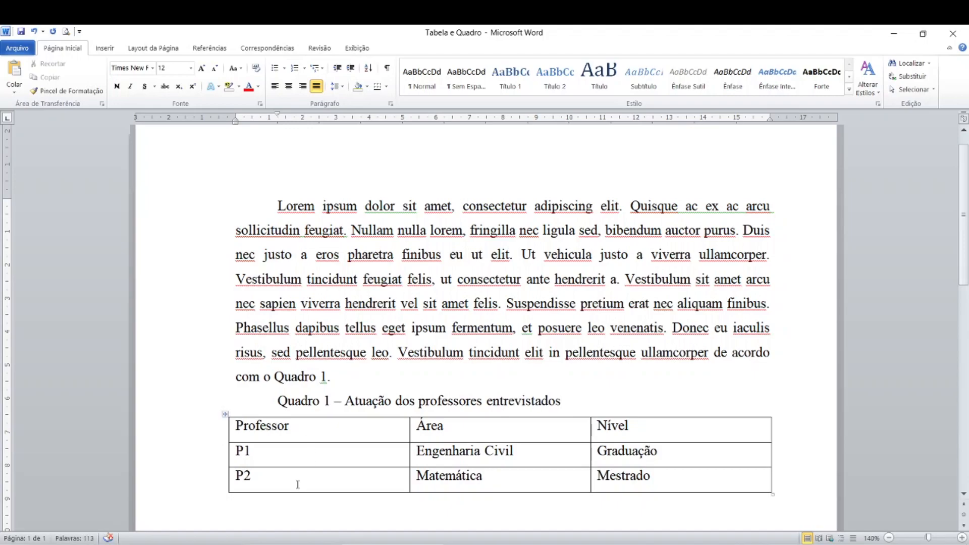
# - Enter the source note "Fonte: dados da pesquisa (2023)" directly below the table
pyautogui.click(263, 502)
pyautogui.write('Fonte: dados da pesquisa (2023)')
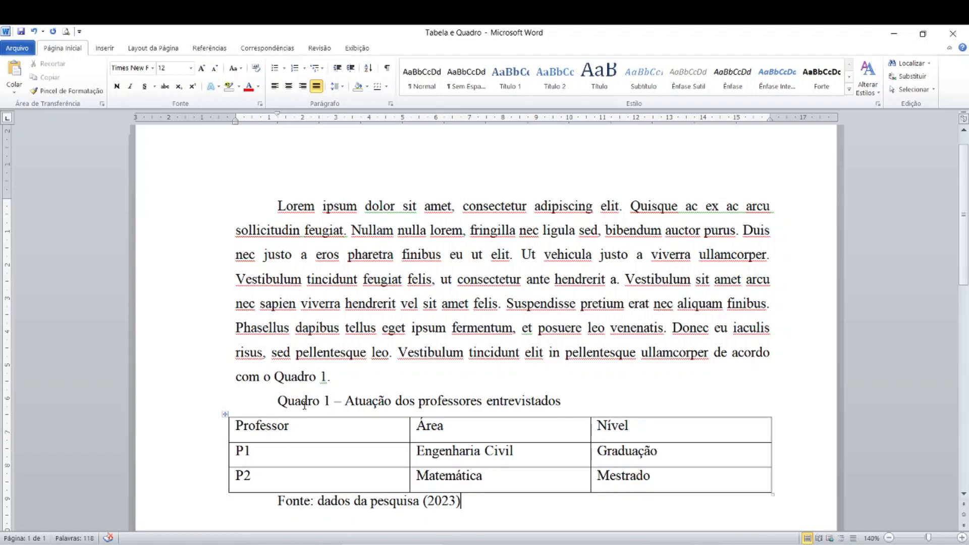
pyautogui.press('ctrl')
pyautogui.press('ctrl')
pyautogui.press('ctrl')
pyautogui.press('ctrl')
pyautogui.press('ctrl')
pyautogui.press('ctrl')
pyautogui.press('ctrl')
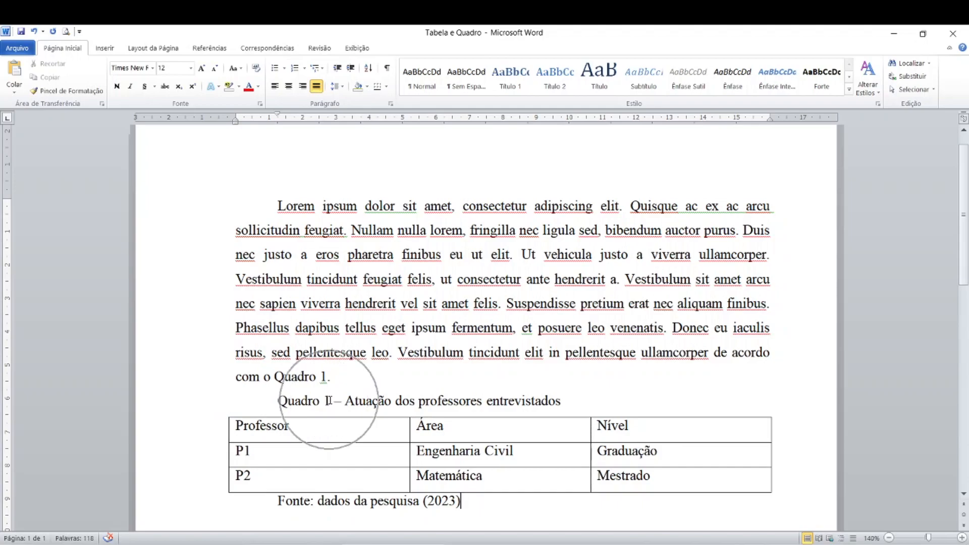
pyautogui.press('ctrl')
pyautogui.press('ctrl')
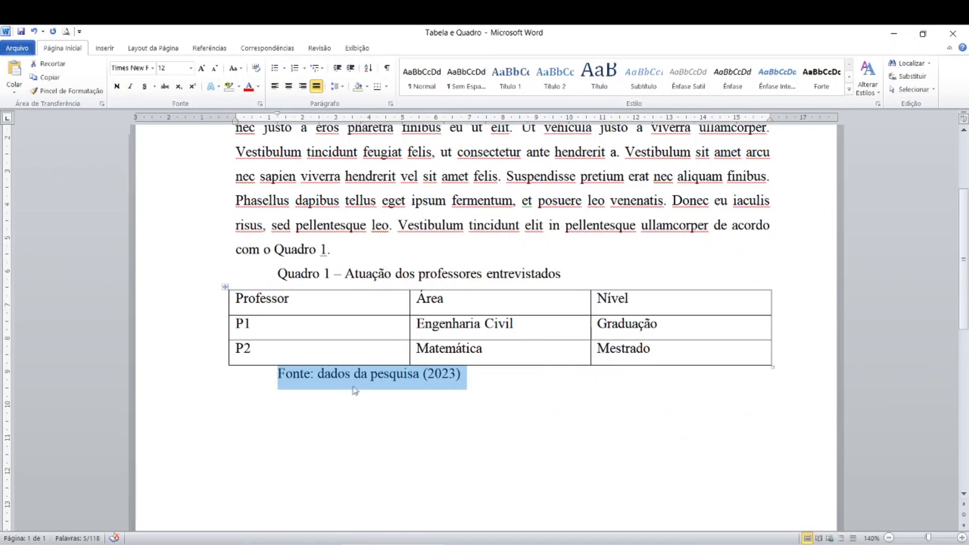
pyautogui.press('ctrl')
pyautogui.press('ctrl')
pyautogui.press('ctrl')
pyautogui.press('ctrl')
pyautogui.press('ctrl')
# - Set the font size of the source note below the table to 10
pyautogui.click(191, 69)
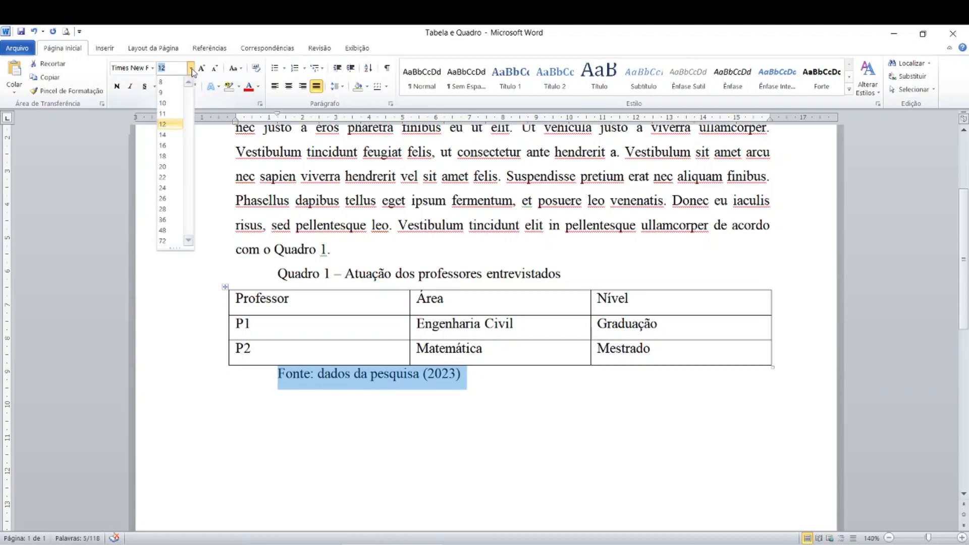
pyautogui.click(170, 103)
pyautogui.press('ctrl')
pyautogui.press('ctrl')
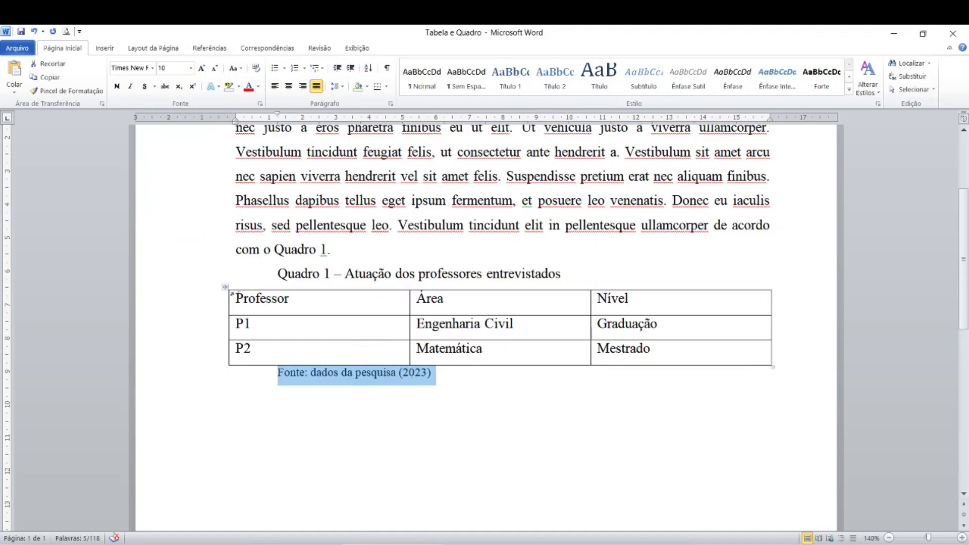
# - Centre the whole table on the page and set its line spacing to 1.0
pyautogui.click(225, 288)
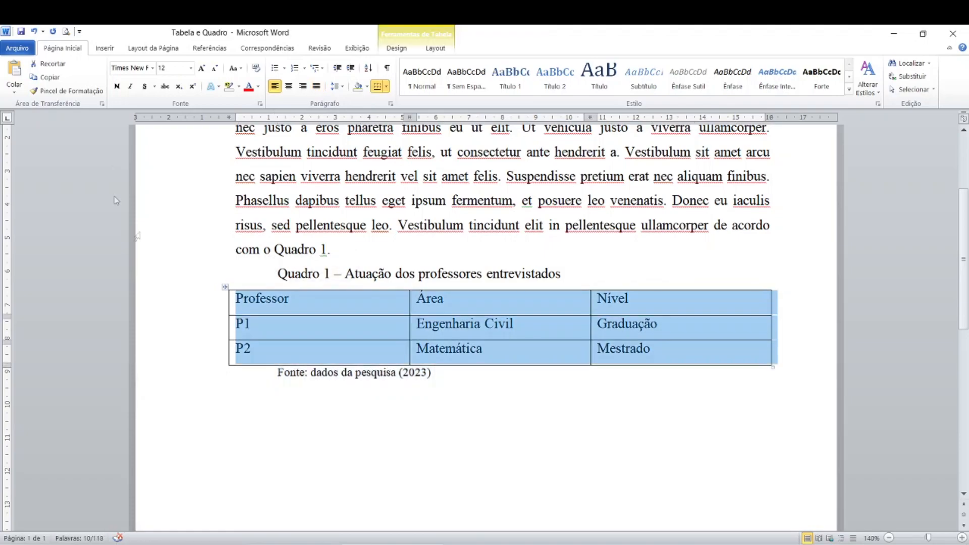
pyautogui.click(288, 87)
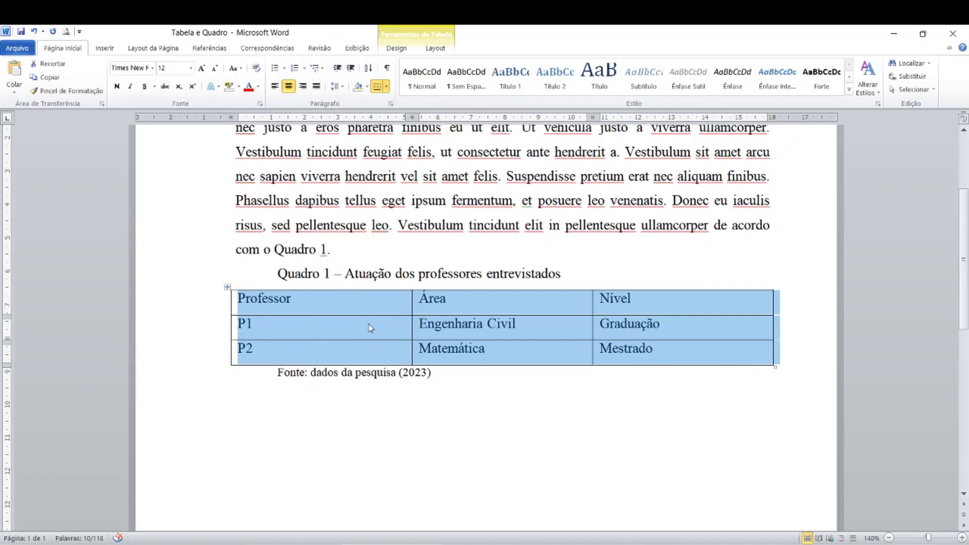
pyautogui.click(343, 86)
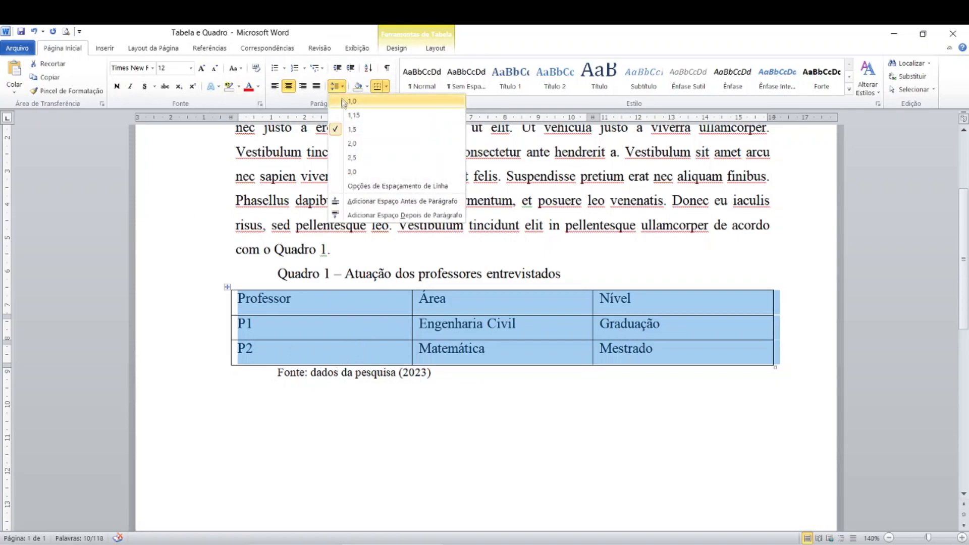
pyautogui.click(352, 100)
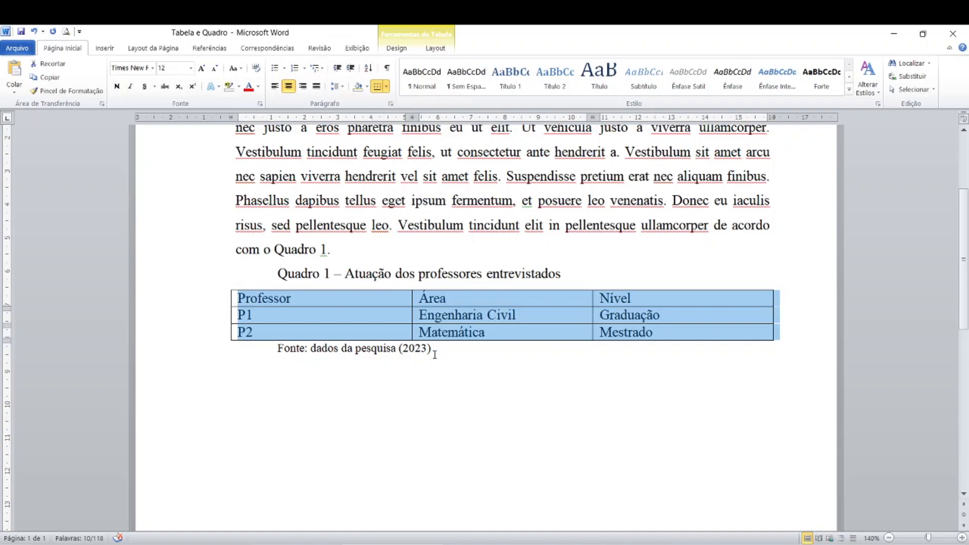
# - Set the line spacing of the "Quadro 1" caption to 1.0
pyautogui.click(565, 275)
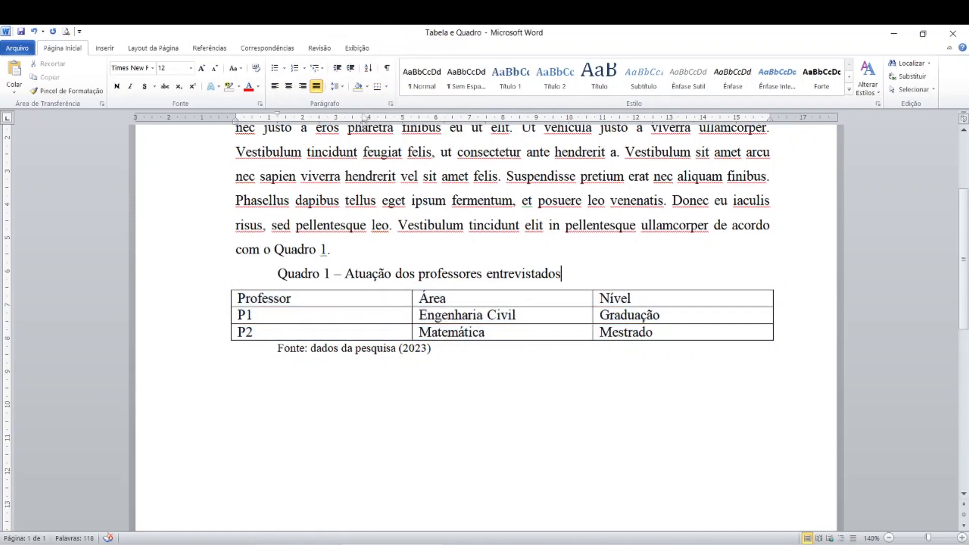
pyautogui.click(338, 87)
pyautogui.click(344, 101)
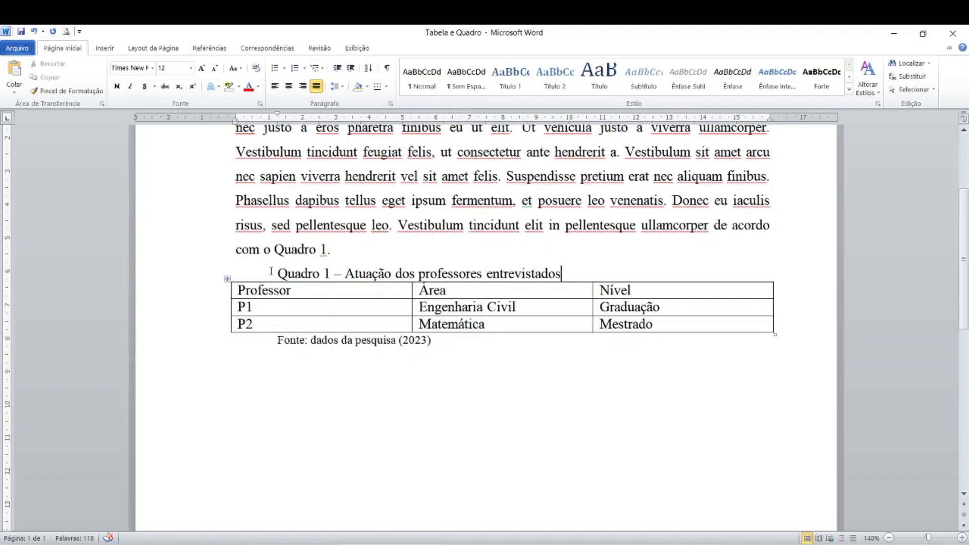
# - Remove the first-line indent of the "Quadro 1" caption and centre it above the table
pyautogui.click(225, 273)
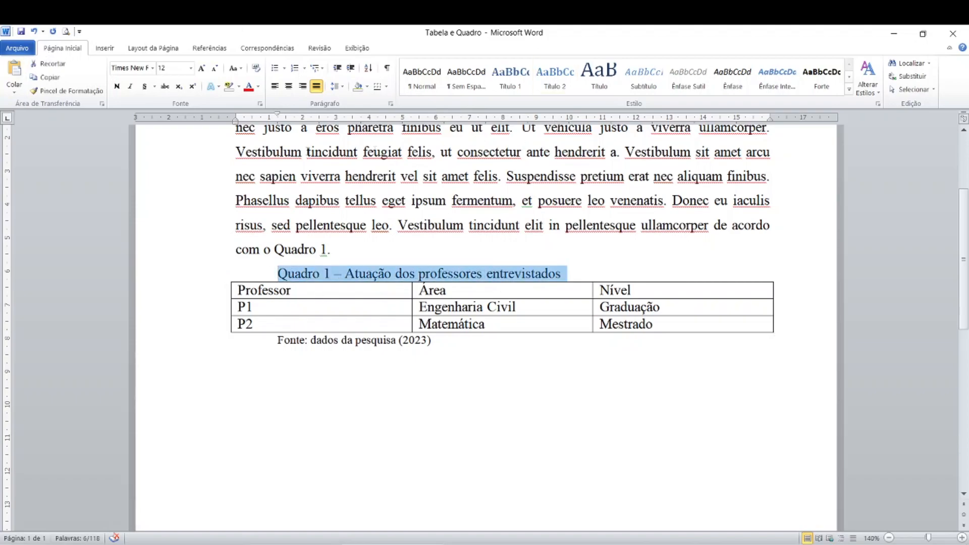
pyautogui.moveTo(278, 116); pyautogui.dragTo(236, 120)
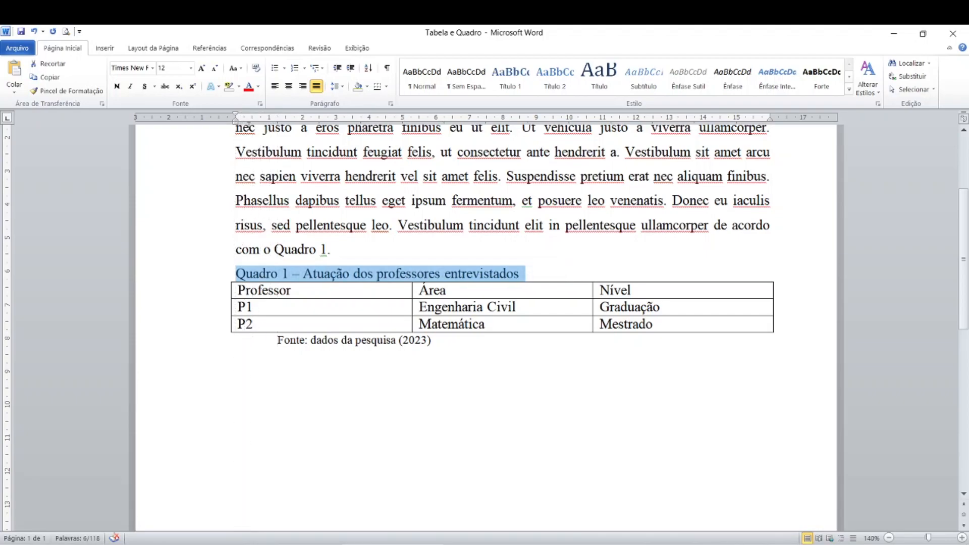
pyautogui.click(289, 86)
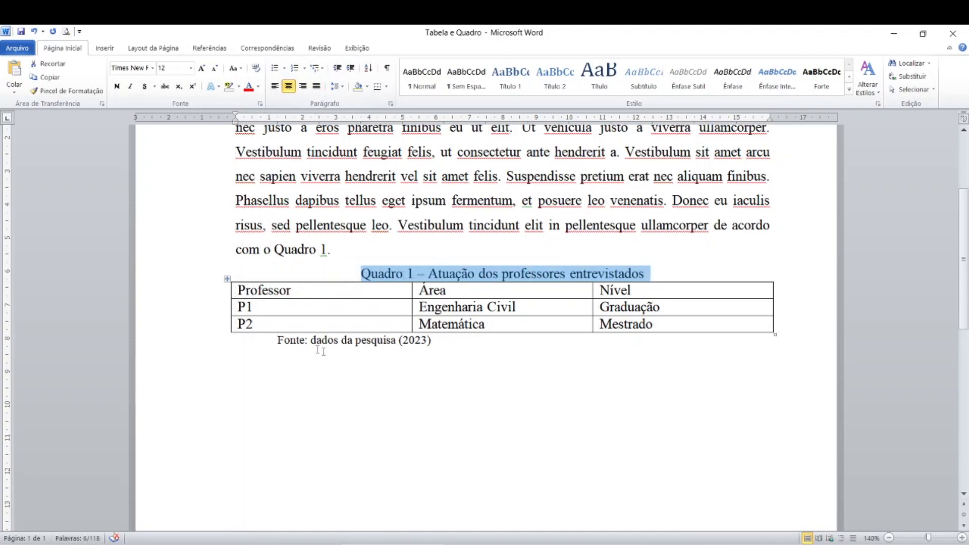
# - Remove the first-line indent of the source note so it starts at the page's text margin
pyautogui.click(278, 340)
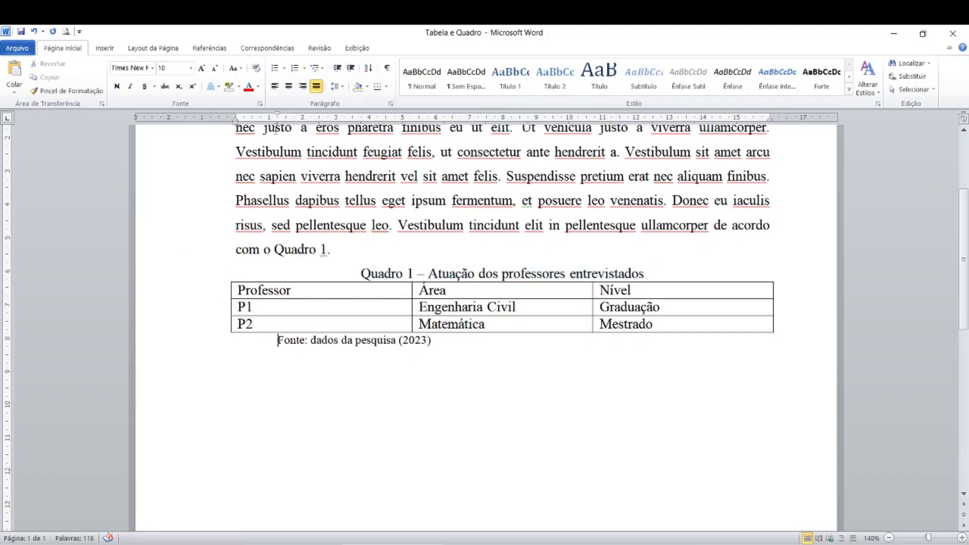
pyautogui.moveTo(277, 117); pyautogui.dragTo(238, 117)
pyautogui.click(410, 347)
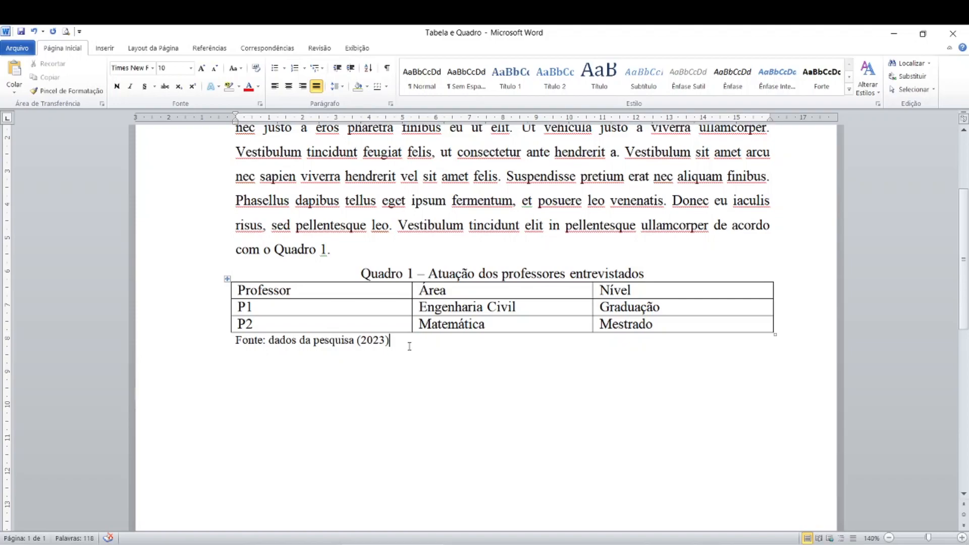
pyautogui.moveTo(358, 276); pyautogui.dragTo(650, 274)
pyautogui.press('ctrl')
pyautogui.press('ctrl')
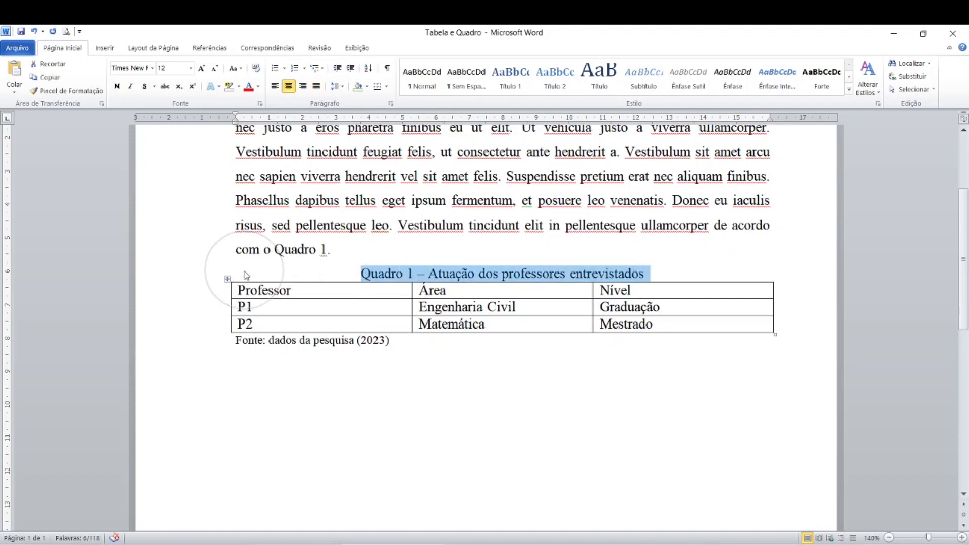
pyautogui.press('ctrl')
pyautogui.press('ctrl')
pyautogui.click(428, 278)
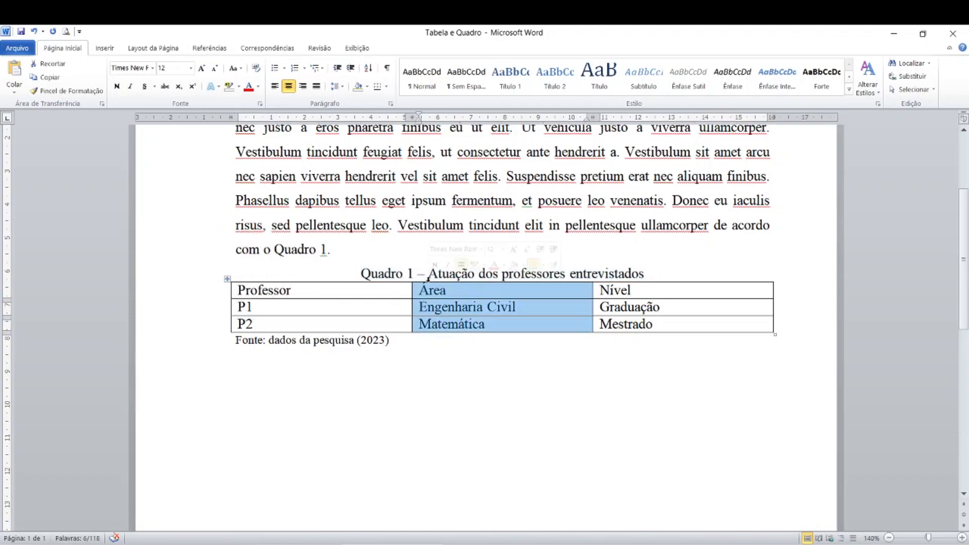
pyautogui.click(383, 280)
pyautogui.press('ctrl')
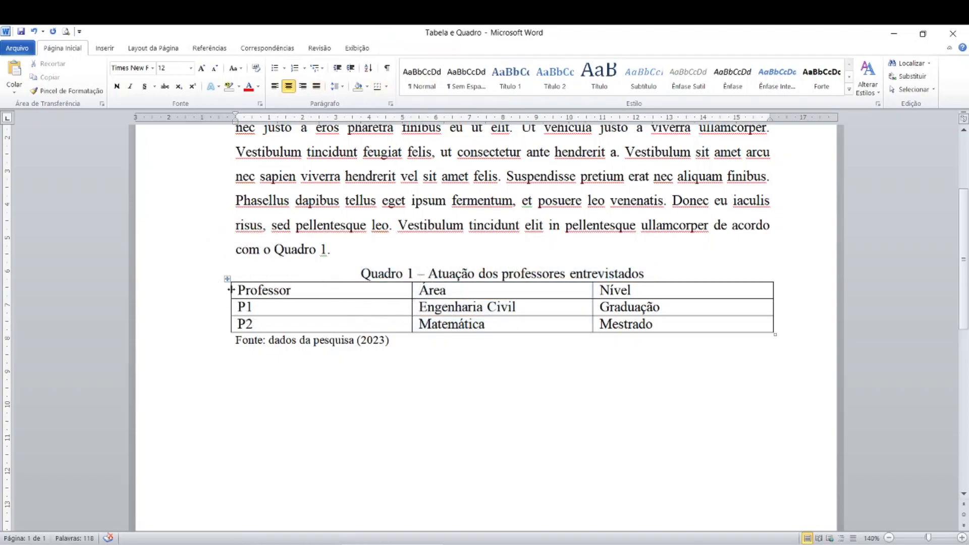
pyautogui.press('ctrl')
pyautogui.click(420, 324)
pyautogui.press('ctrl')
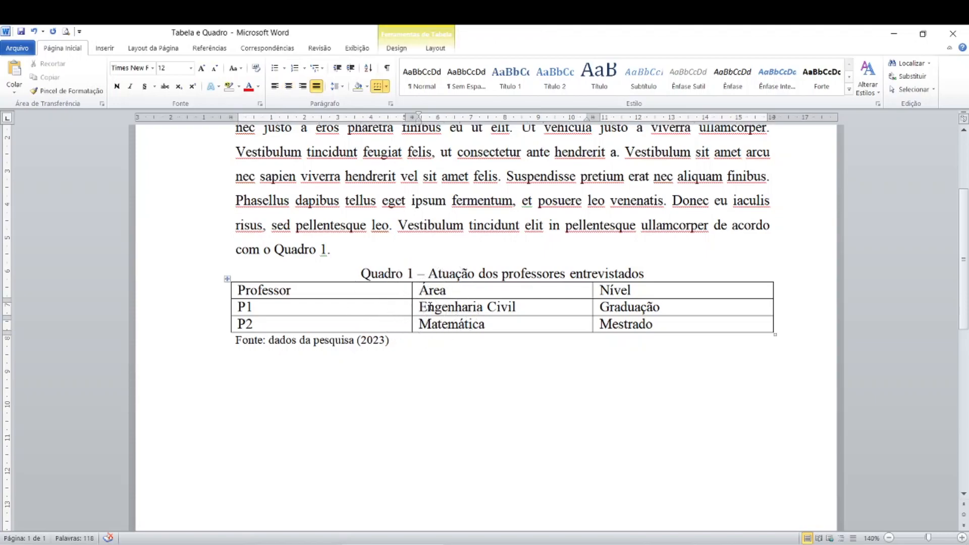
pyautogui.press('ctrl')
pyautogui.press('ctrl')
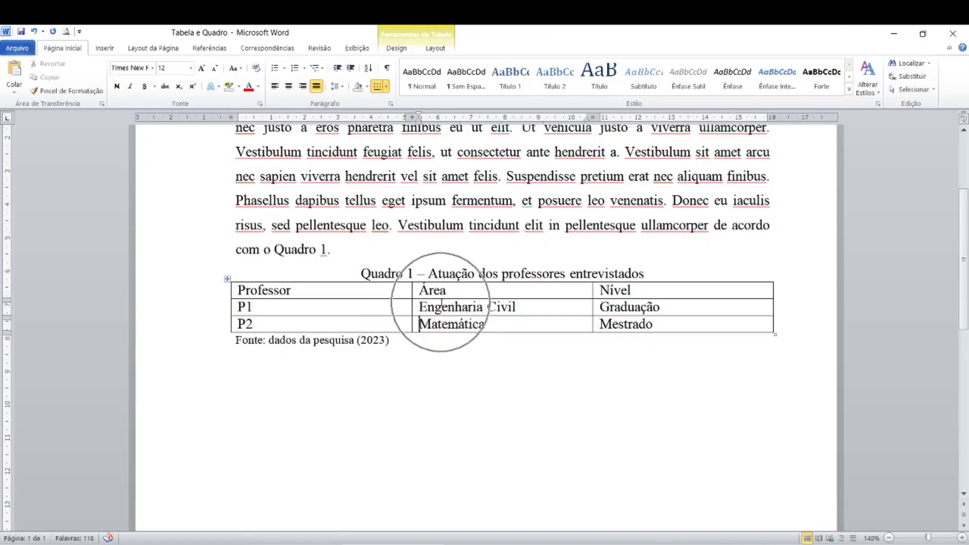
# - Set the font size of all the text in the Quadro 1 table to 10
pyautogui.click(228, 279)
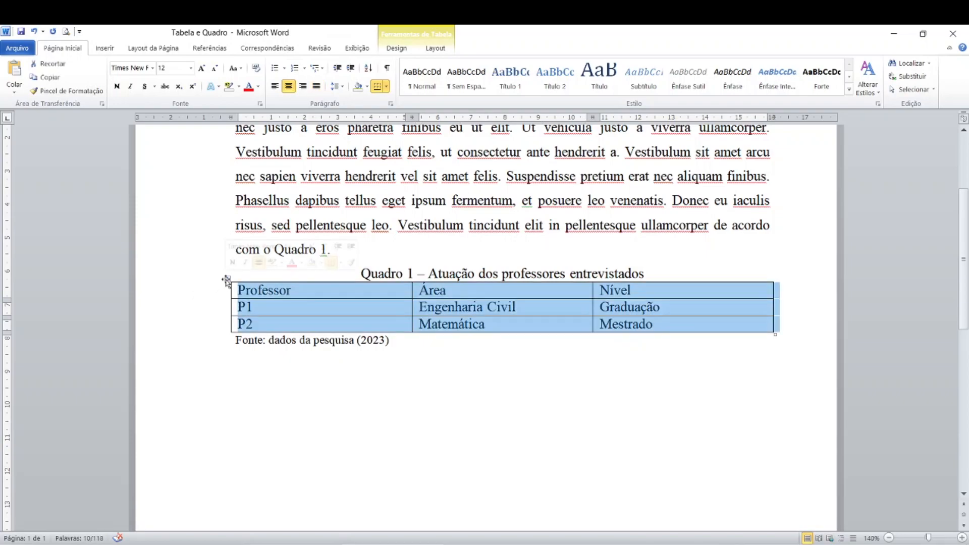
pyautogui.click(191, 67)
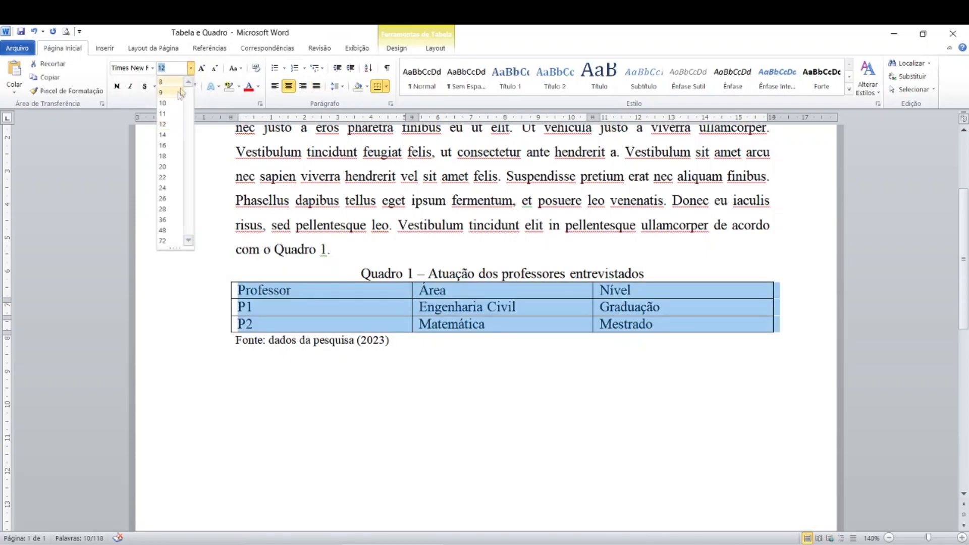
pyautogui.click(174, 103)
pyautogui.click(392, 336)
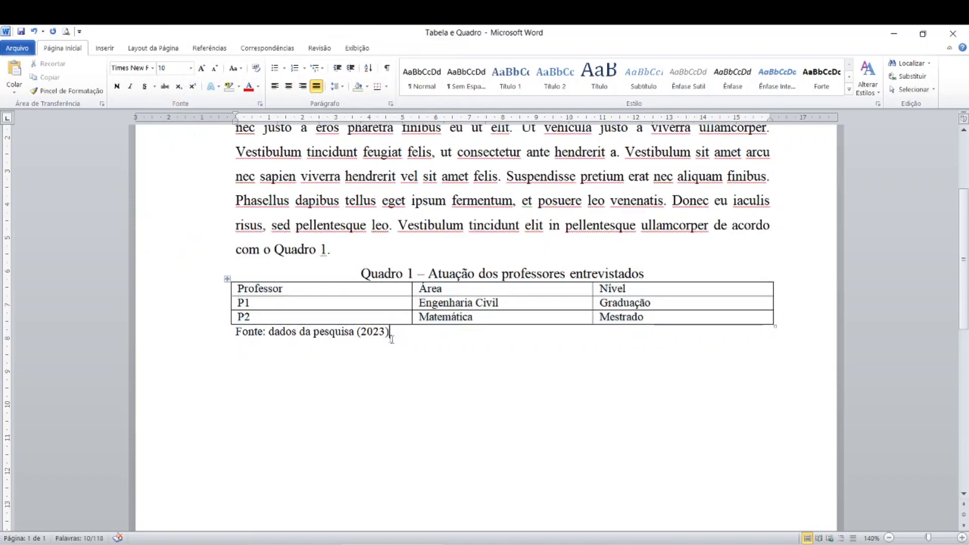
pyautogui.click(385, 348)
pyautogui.click(465, 289)
pyautogui.click(466, 289)
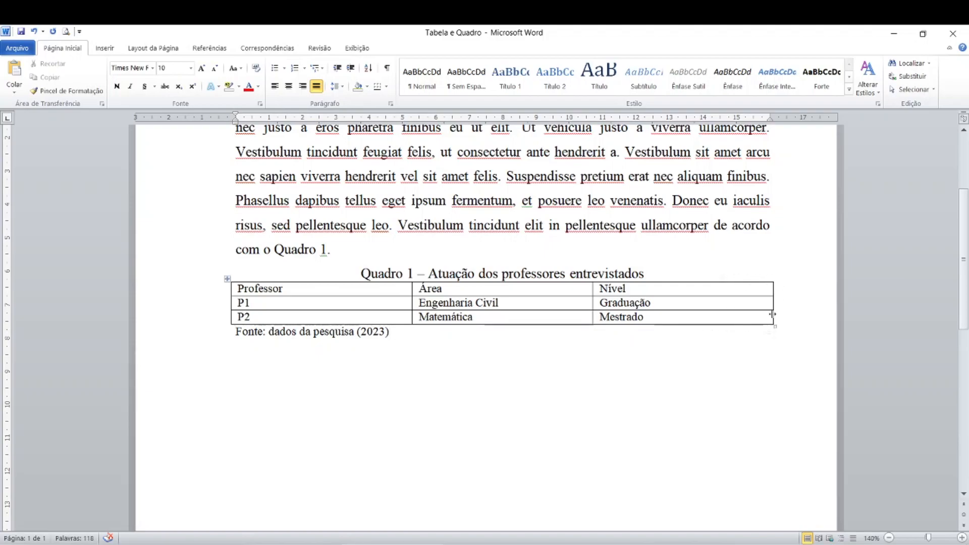
pyautogui.press('ctrl')
pyautogui.press('ctrl')
pyautogui.press('ctrl')
pyautogui.press('ctrl')
pyautogui.press('ctrl')
pyautogui.press('ctrl')
pyautogui.press('ctrl')
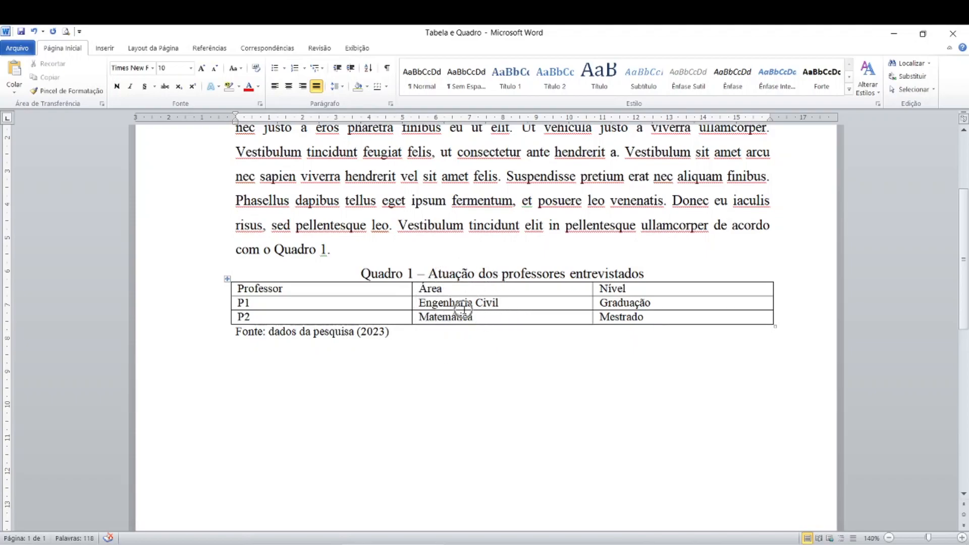
pyautogui.press('ctrl')
# - Add the ages to the Professor column: "– 34 anos" after P1 and "– 40 anos" after P2
pyautogui.click(273, 303)
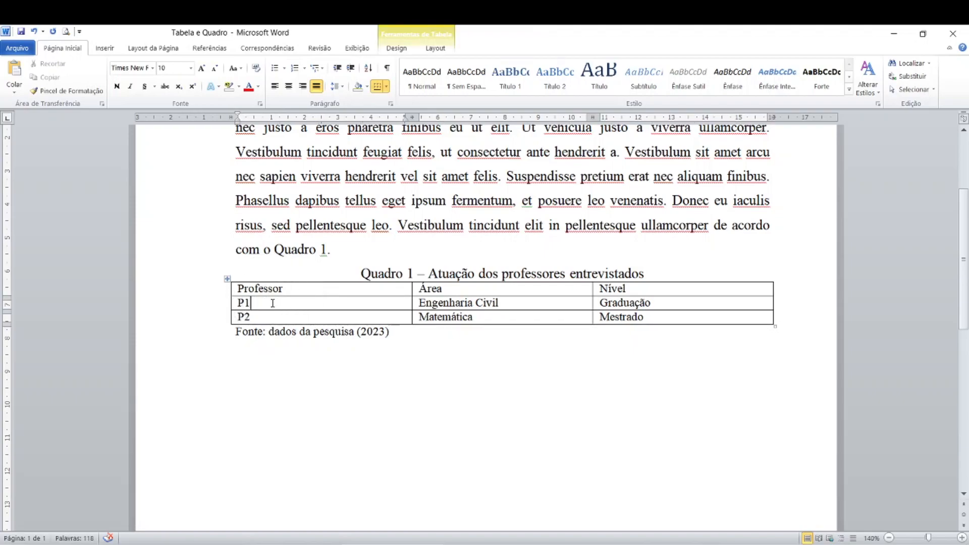
pyautogui.write('- ')
pyautogui.write('34 anos')
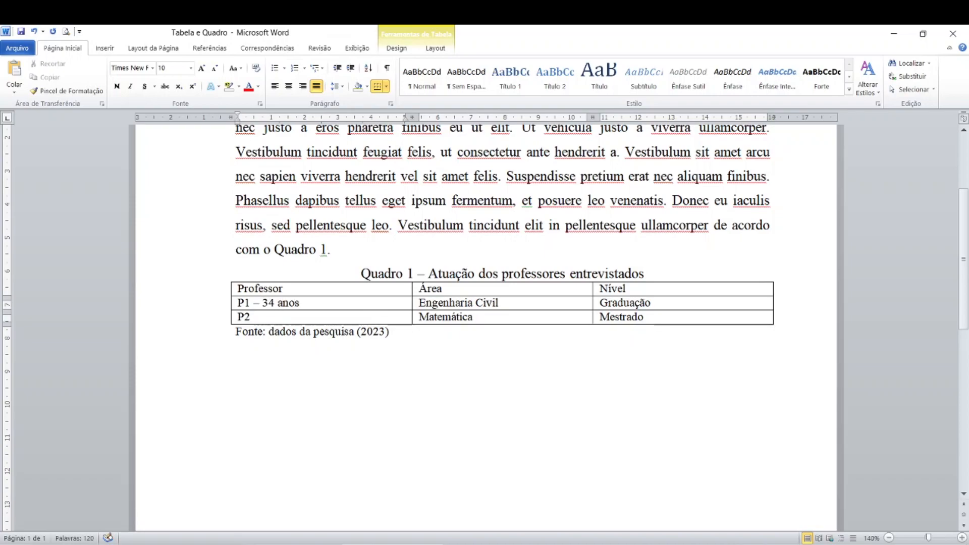
pyautogui.click(269, 318)
pyautogui.write('-')
pyautogui.write(' 40 anos')
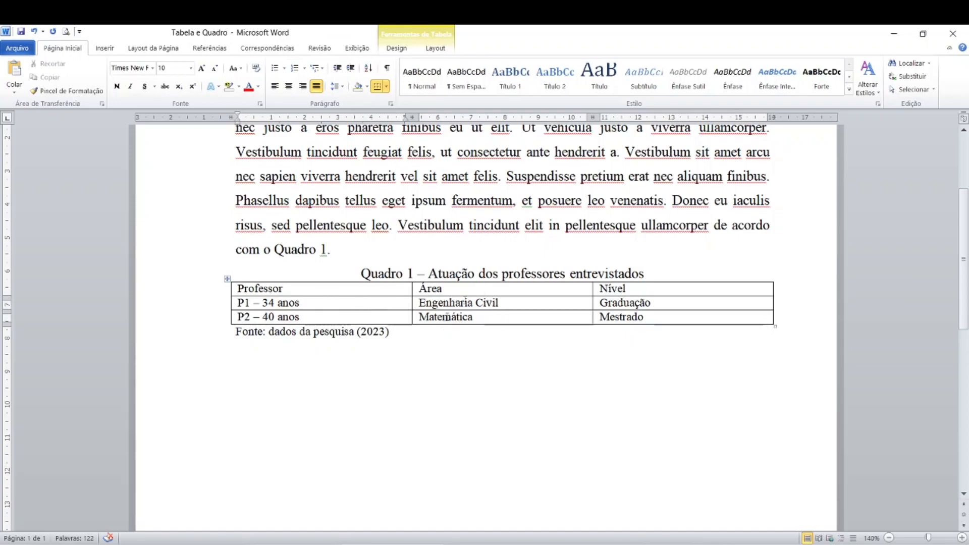
pyautogui.click(455, 314)
pyautogui.click(491, 299)
pyautogui.click(476, 308)
# - Start a new line below the source note of Quadro 1, leaving one blank line in between
pyautogui.click(239, 357)
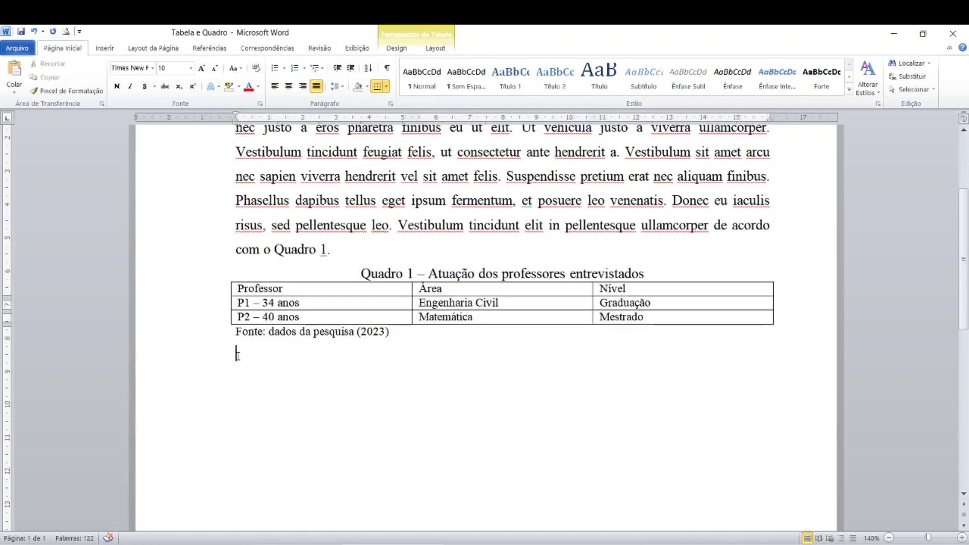
pyautogui.press('Return')
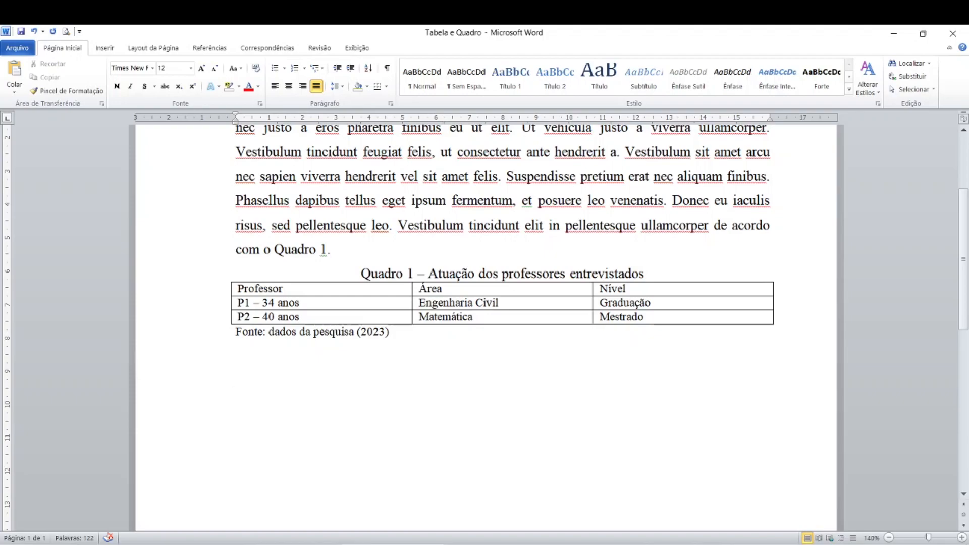
pyautogui.press('ctrl')
pyautogui.press('ctrl')
pyautogui.press('ctrl')
pyautogui.press('ctrl')
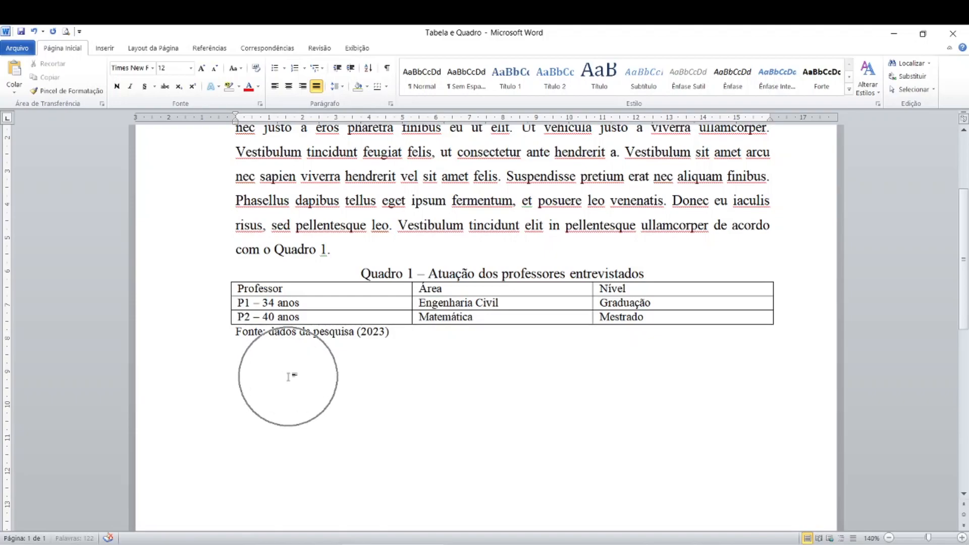
pyautogui.press('ctrl')
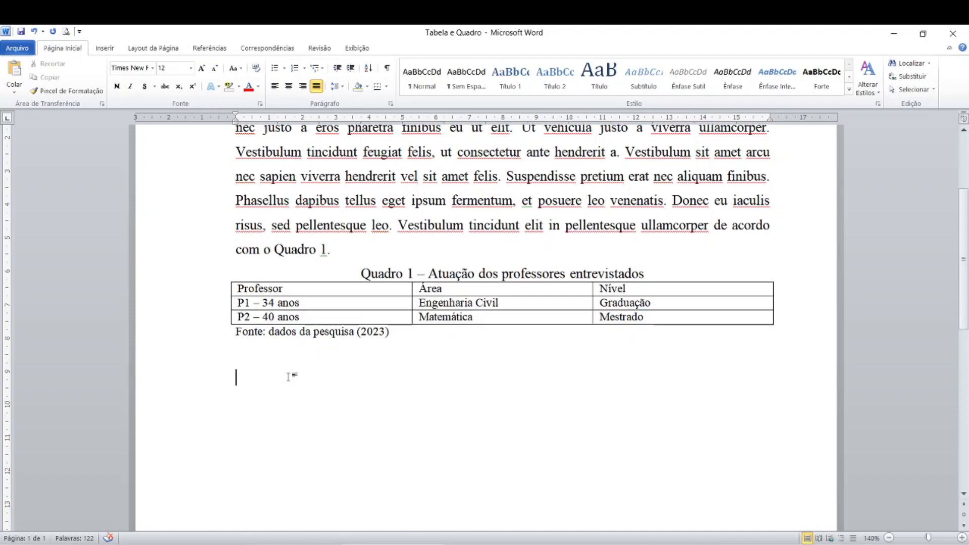
pyautogui.scroll(-1, 289, 377)
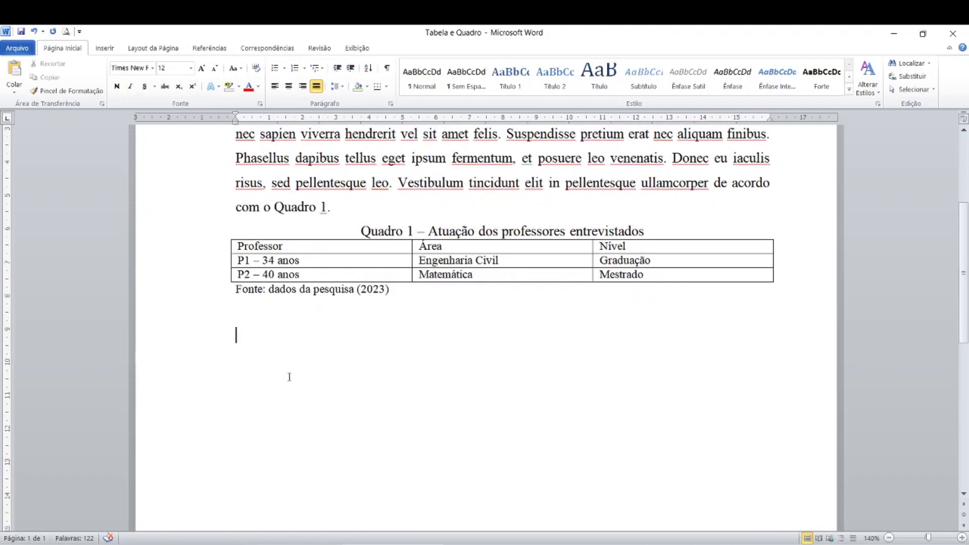
pyautogui.scroll(-2, 289, 377)
pyautogui.scroll(-1, 289, 377)
pyautogui.scroll(2, 289, 377)
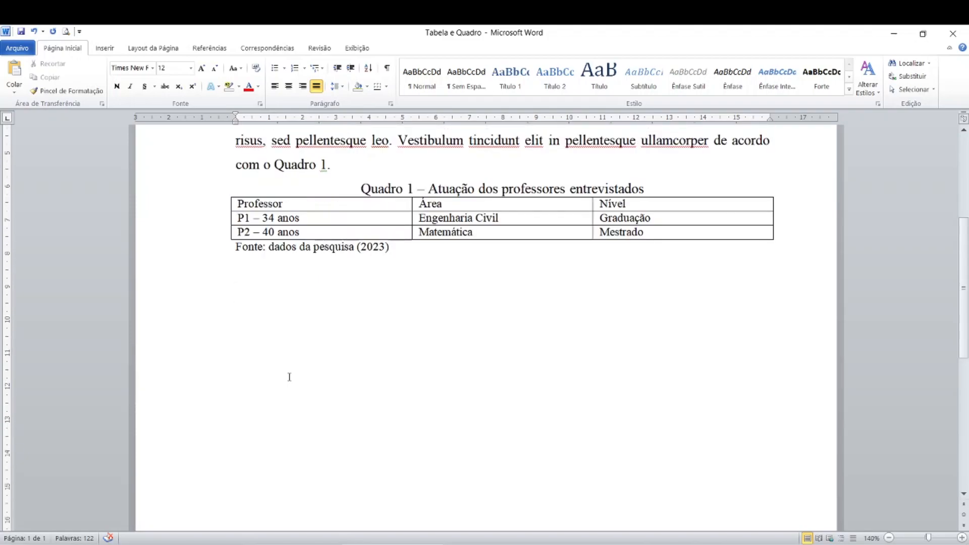
# - Enter the header texts "Dimensão 1", "Frequência relativa" and "Frequência absoluta (%)", each on its own line
pyautogui.write('Dimensão 1')
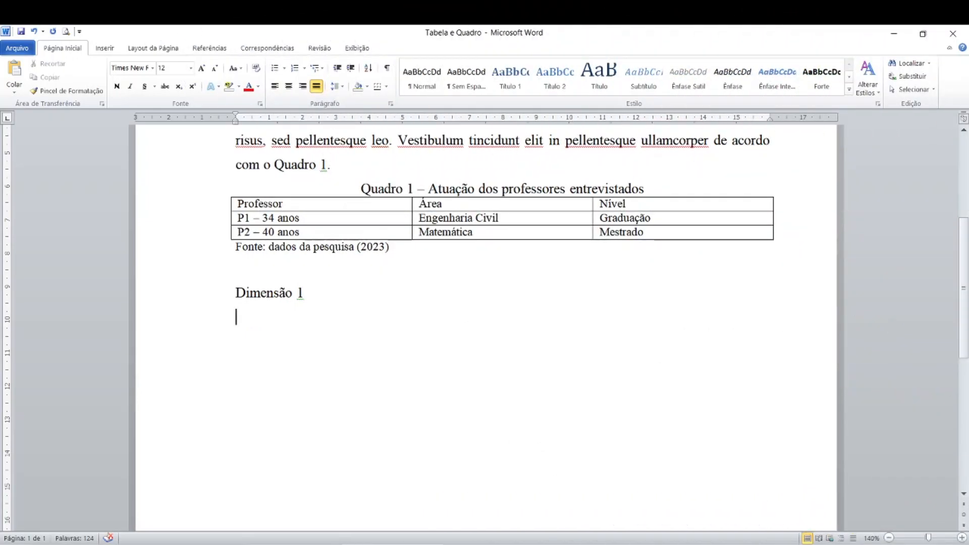
pyautogui.press('Return')
pyautogui.write('Frequência re')
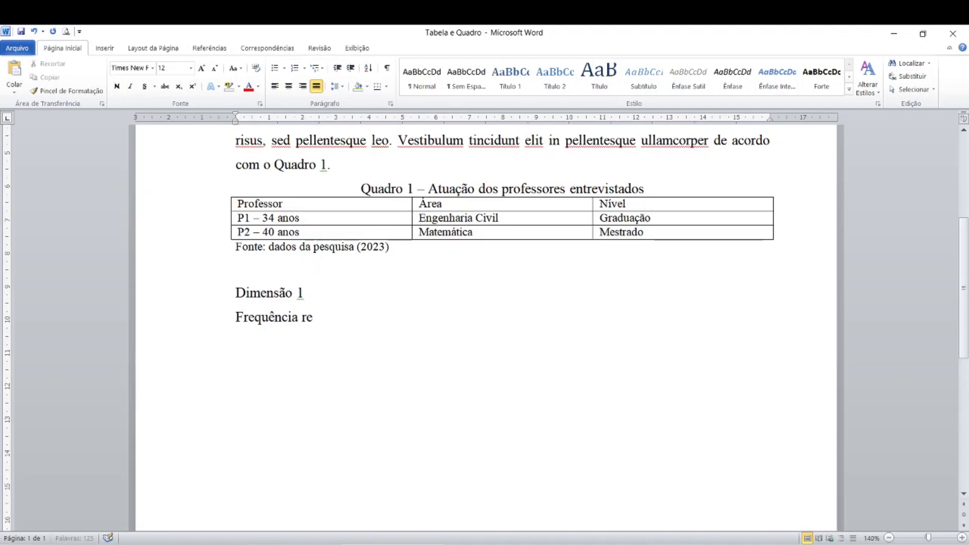
pyautogui.write('lativa')
pyautogui.press('Return')
pyautogui.write('Frequ')
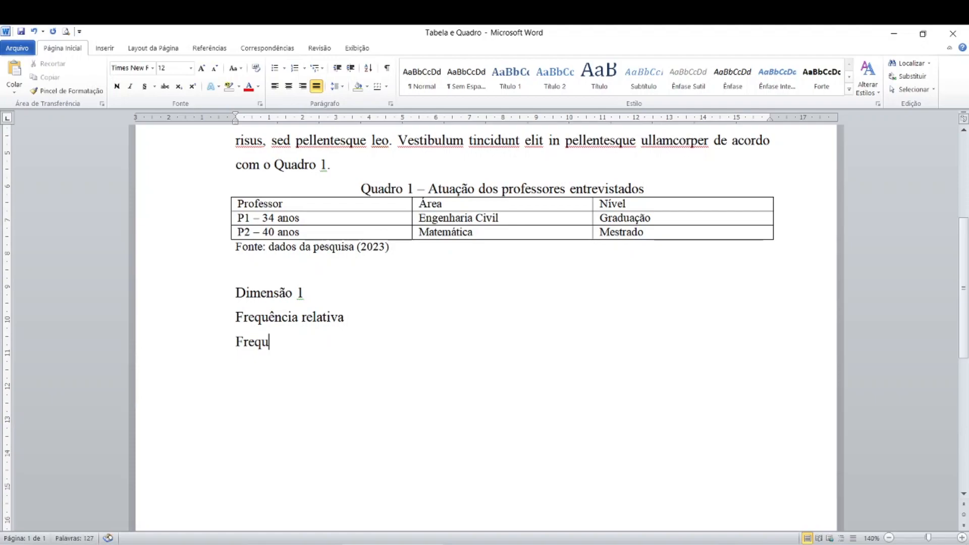
pyautogui.write('ência a')
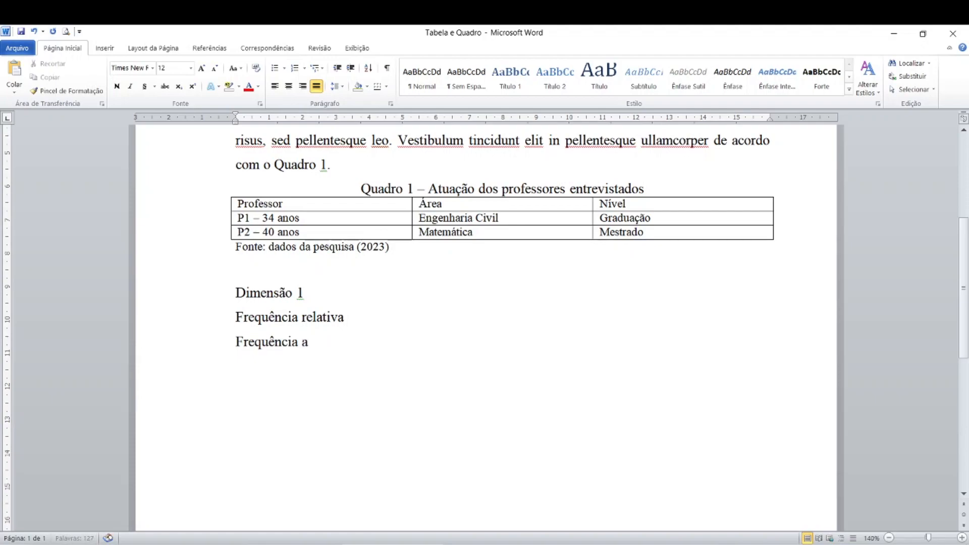
pyautogui.write('bsoluta (%)')
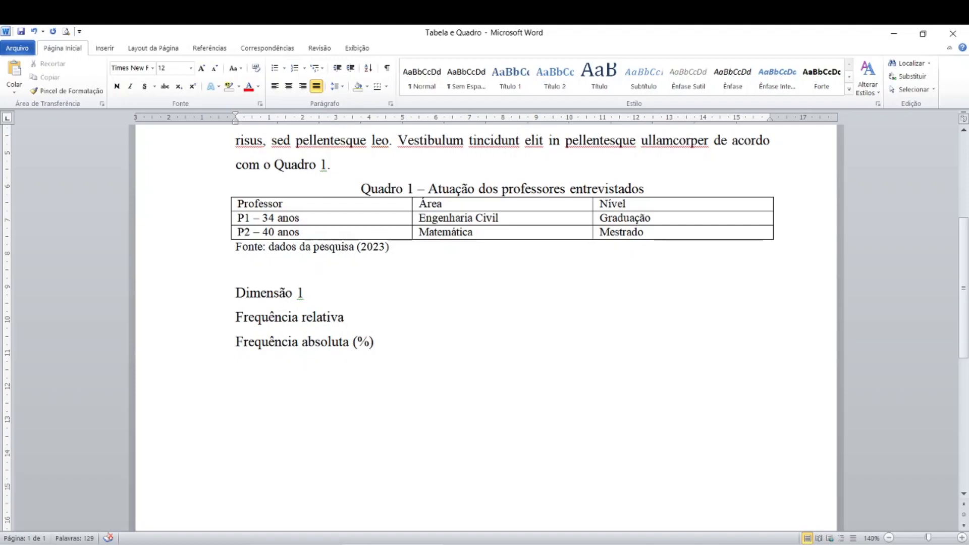
pyautogui.press('Return')
# - Enter the first data entry on separate lines below the headers: "Relacionam-se bem com os alunos", 96 and 75
pyautogui.write('Relacionam-se')
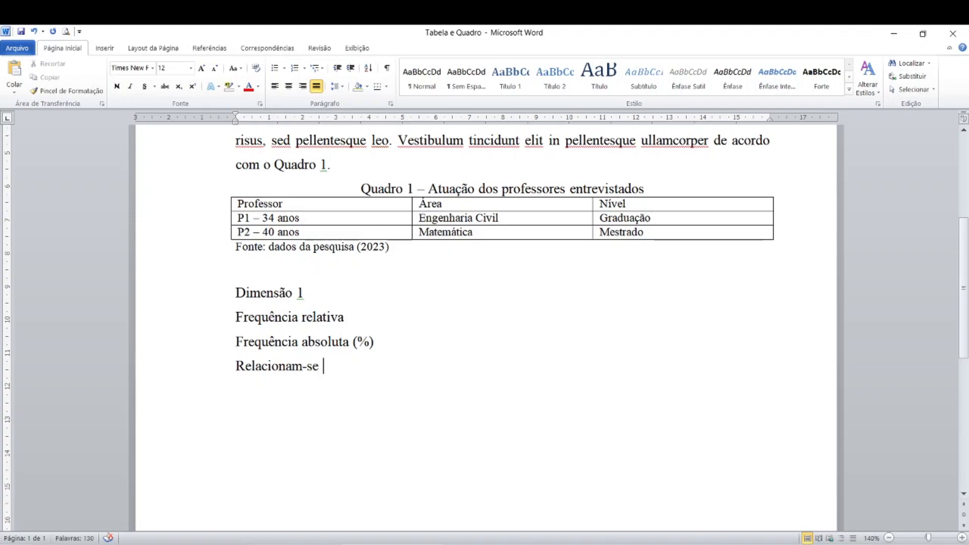
pyautogui.write(' bem com')
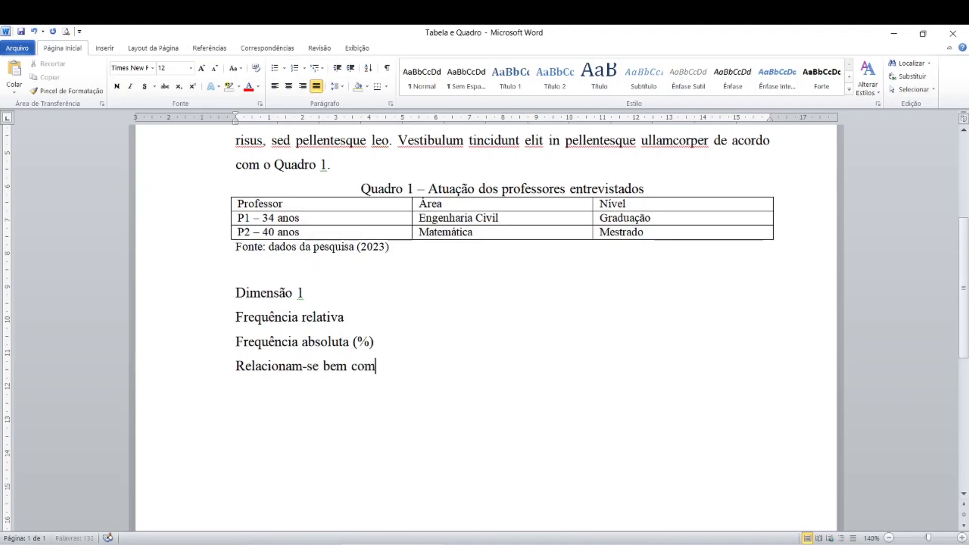
pyautogui.write(' os alunos')
pyautogui.press('Return')
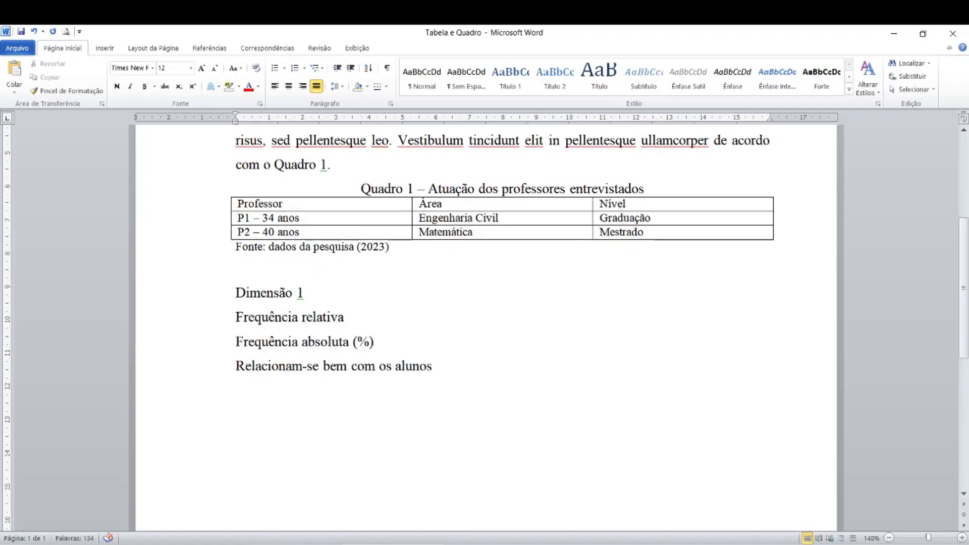
pyautogui.write('96 ')
pyautogui.write('75')
pyautogui.press('Return')
# - Enter the second data entry on separate lines: "Mostram interesse pelo aprendizado", 32 and 25
pyautogui.write('Mos')
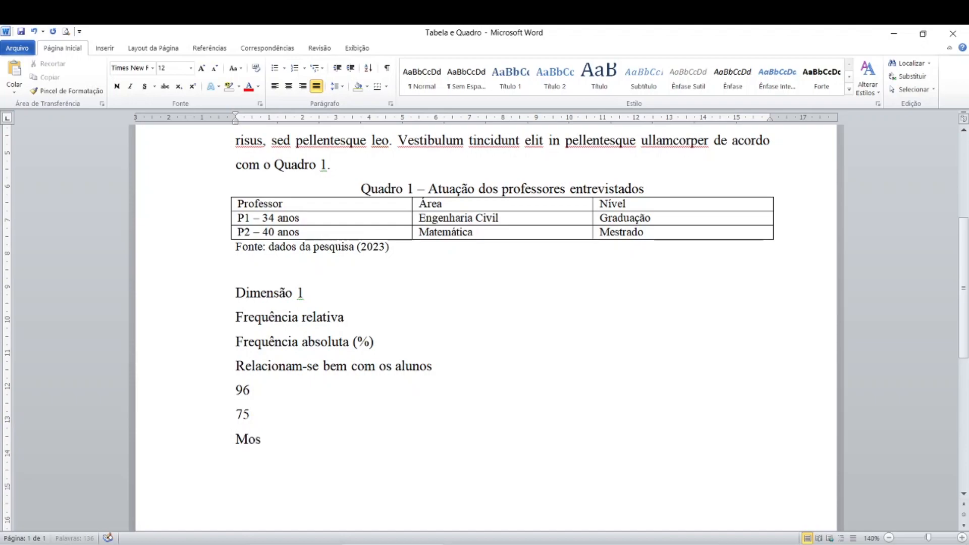
pyautogui.write('tram interesse pelo aprendizado')
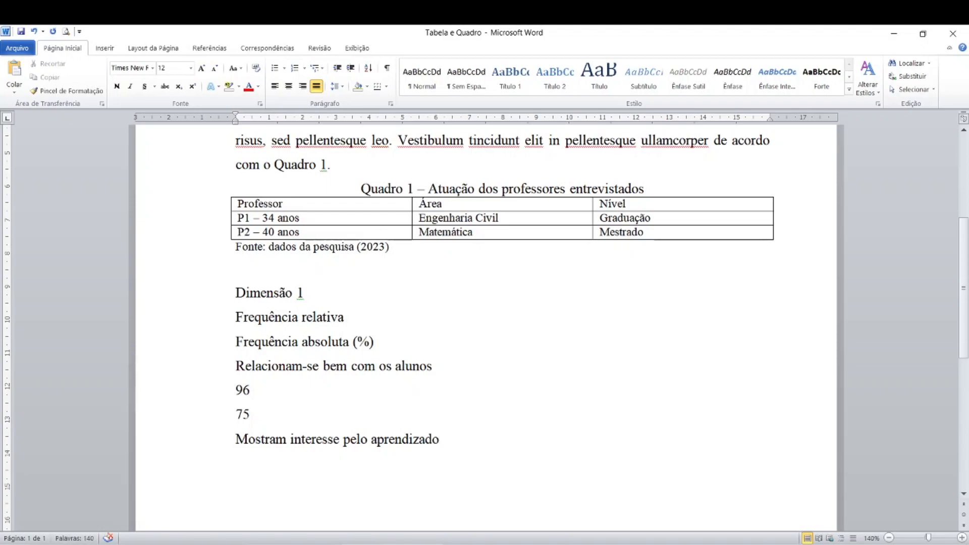
pyautogui.press('Return')
pyautogui.write('32')
pyautogui.press('Return')
pyautogui.write('25')
pyautogui.press('Return')
# - Enter the totals entry on separate lines below the data: "Total", 128 and 100
pyautogui.write('Total')
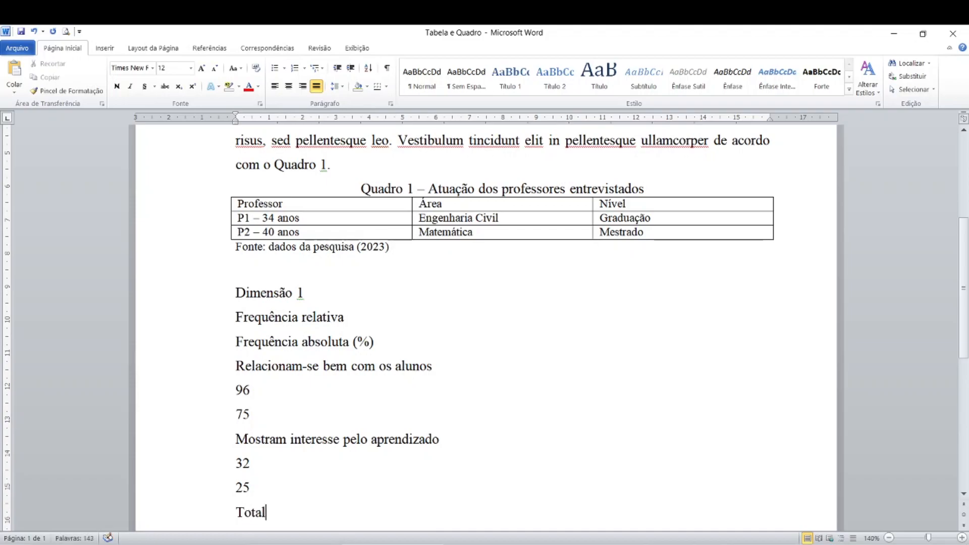
pyautogui.press('Return')
pyautogui.write('128')
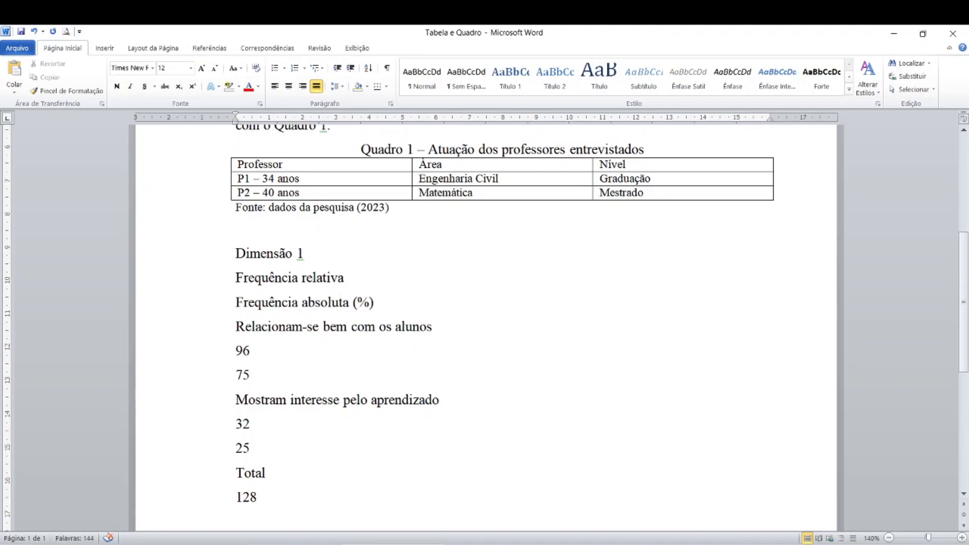
pyautogui.press('Return')
pyautogui.write('100')
# - Convert the lines from "Dimensão 1" to 100 into a three-column table, separating the text at paragraphs
pyautogui.scroll(-1, 331, 442)
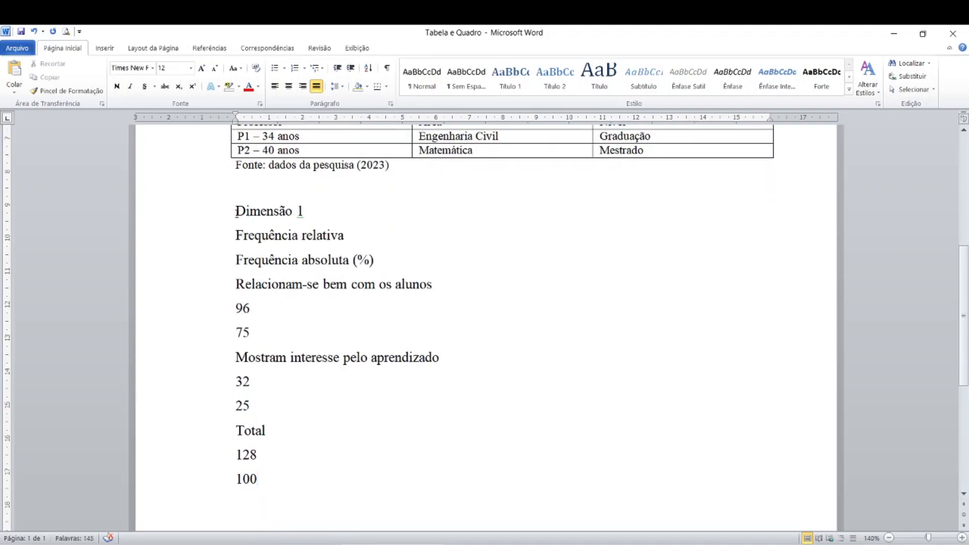
pyautogui.moveTo(236, 211); pyautogui.dragTo(271, 483)
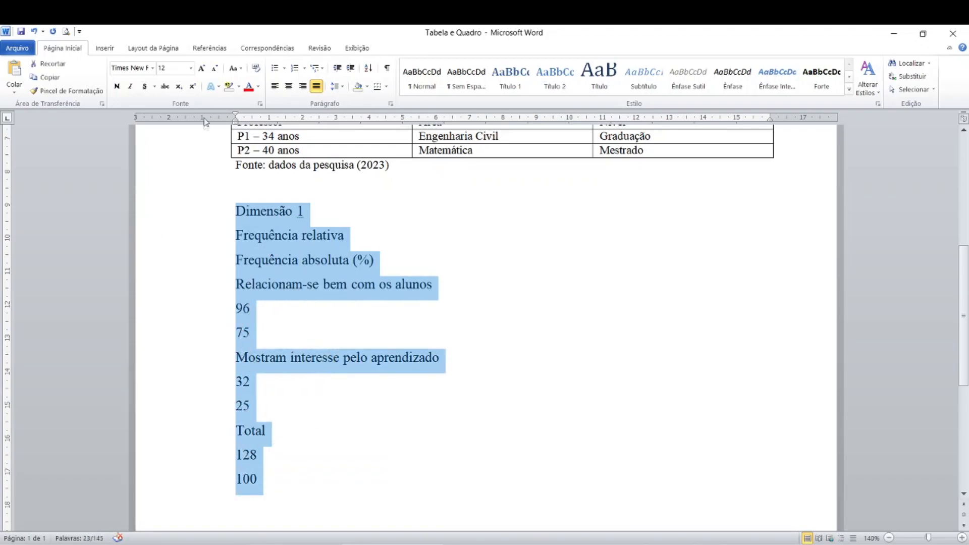
pyautogui.click(105, 48)
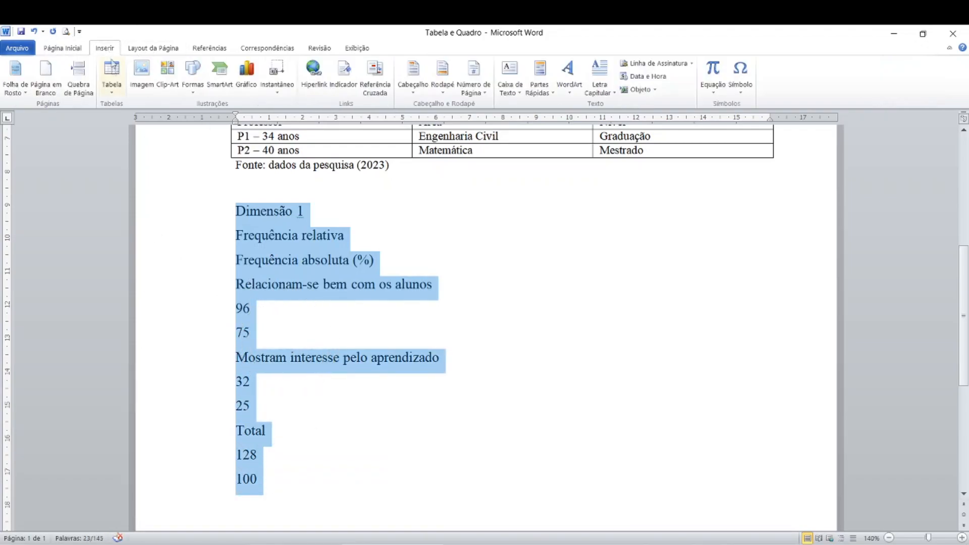
pyautogui.click(111, 96)
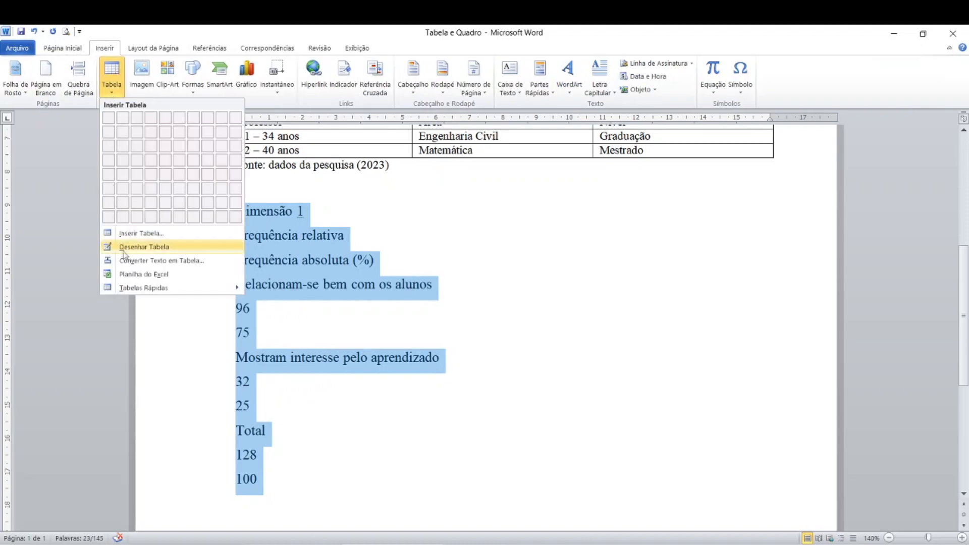
pyautogui.click(147, 260)
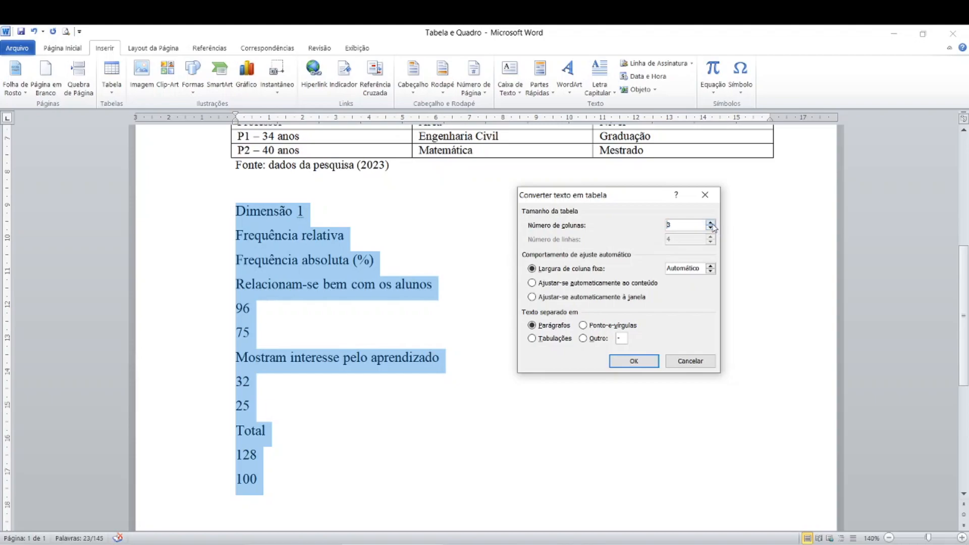
pyautogui.click(685, 228)
pyautogui.click(625, 361)
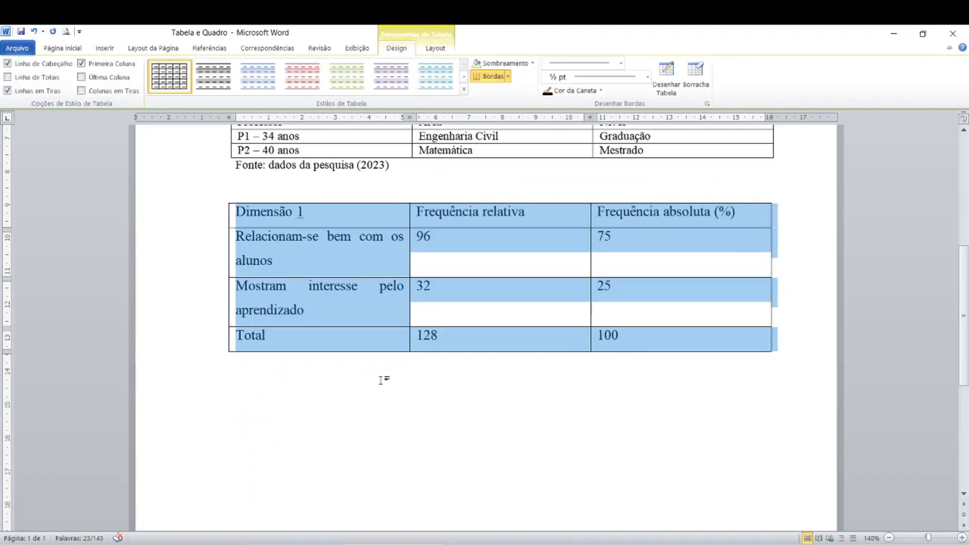
pyautogui.click(364, 368)
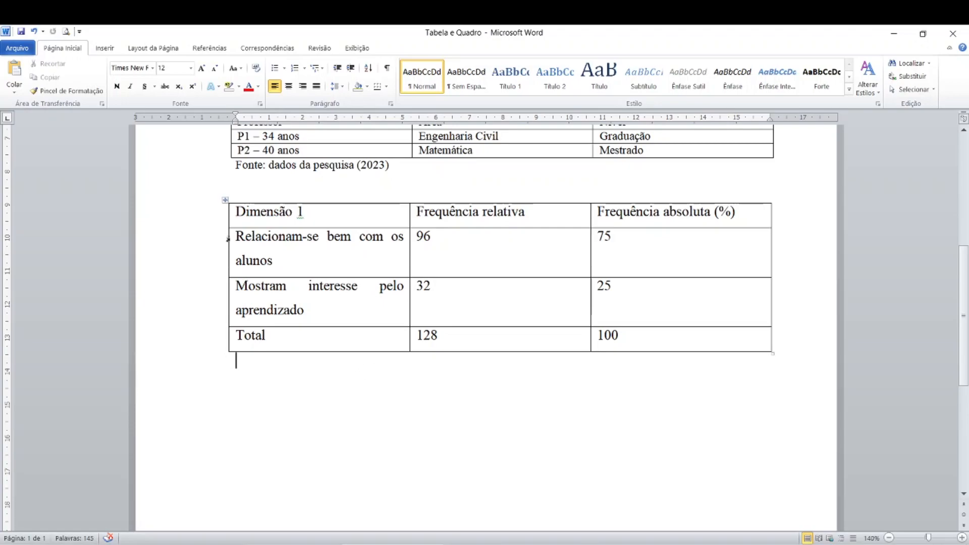
# - Center the three header texts in the first row of the new frequency table
pyautogui.moveTo(234, 217); pyautogui.dragTo(747, 215)
pyautogui.click(62, 48)
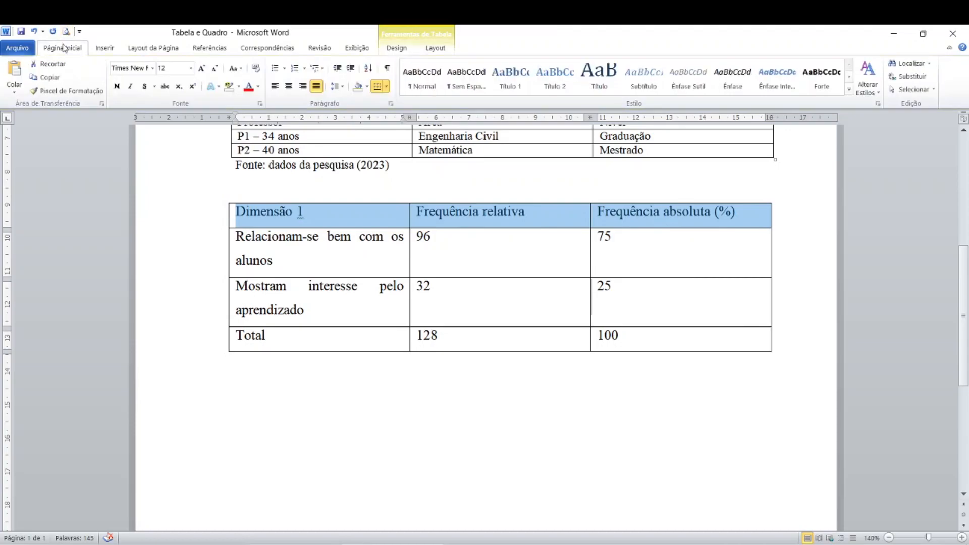
pyautogui.click(289, 86)
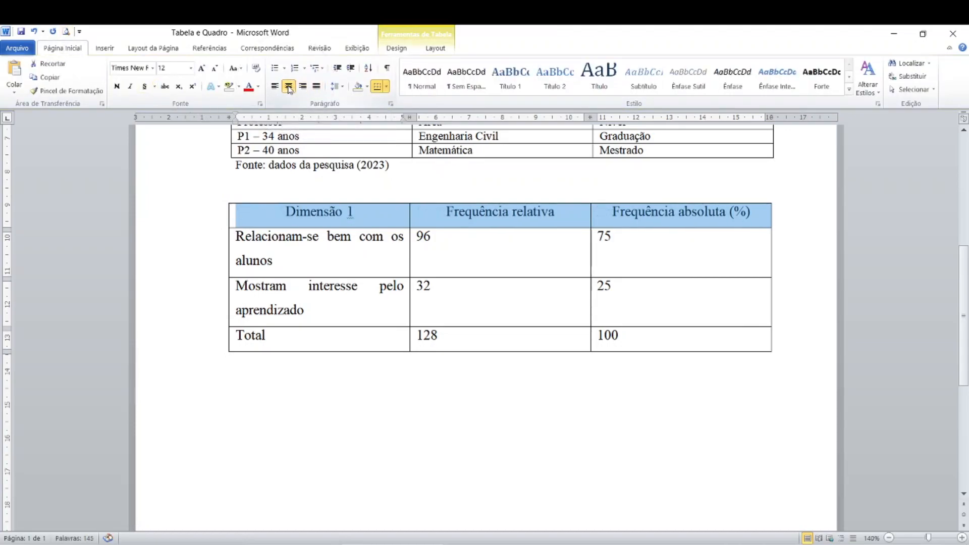
# - Add the caption "Tabela 1 – Relação professor-aluno" on its own line directly above the frequency table
pyautogui.click(282, 193)
pyautogui.press('Return')
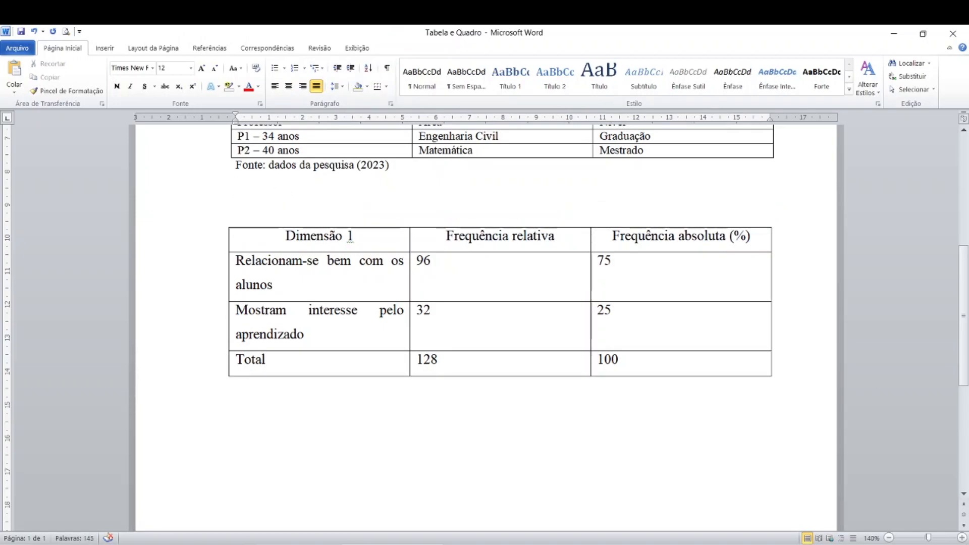
pyautogui.write('Tabela 1 -')
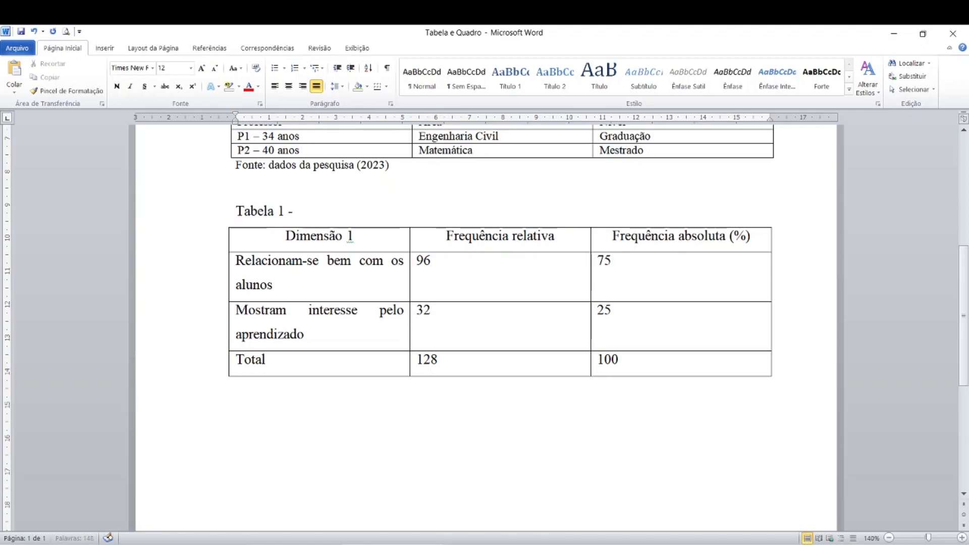
pyautogui.click(246, 211)
pyautogui.click(280, 212)
pyautogui.write('Relação professo')
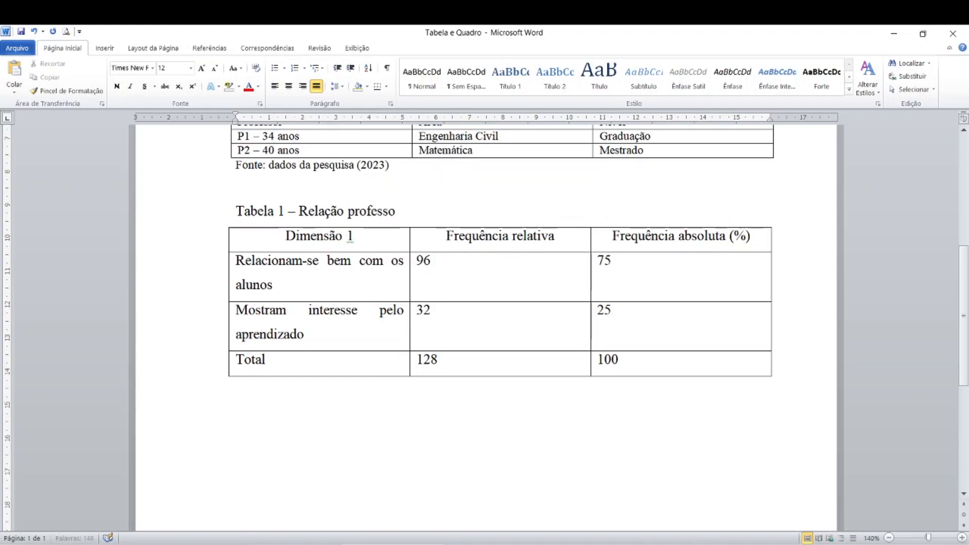
pyautogui.write('r-aluno')
# - Add the source note "Fonte: dados da pesquisa (2023)" directly below the frequency table
pyautogui.click(255, 385)
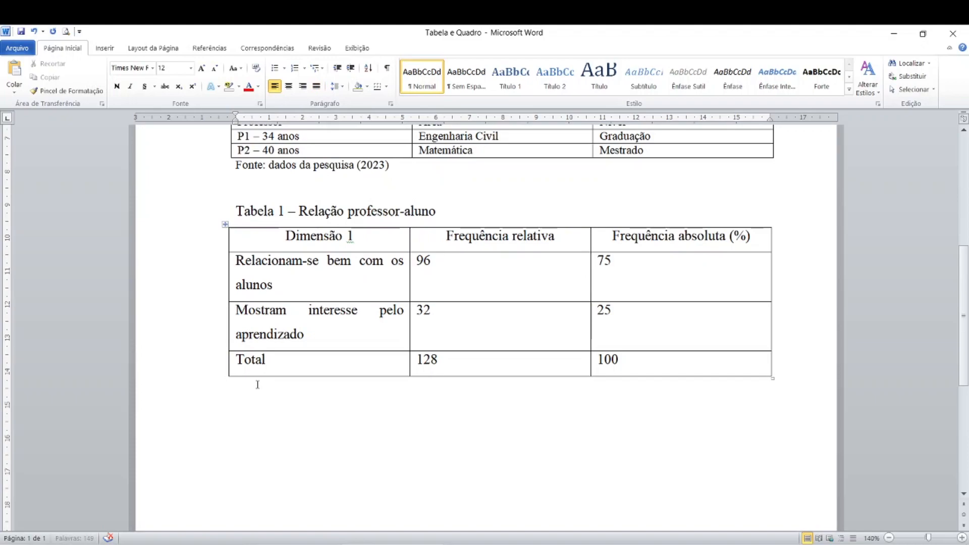
pyautogui.write('onte: dados da pes')
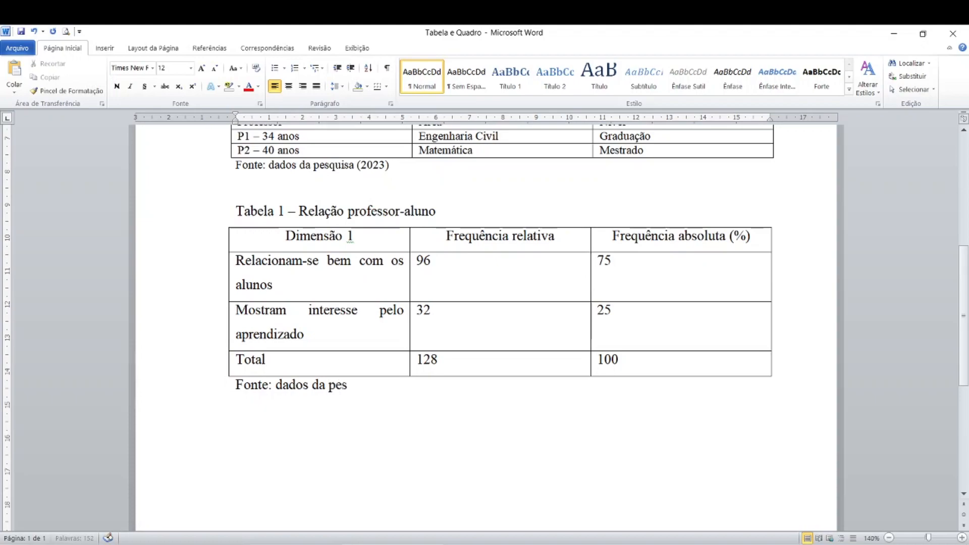
pyautogui.write('quisa (')
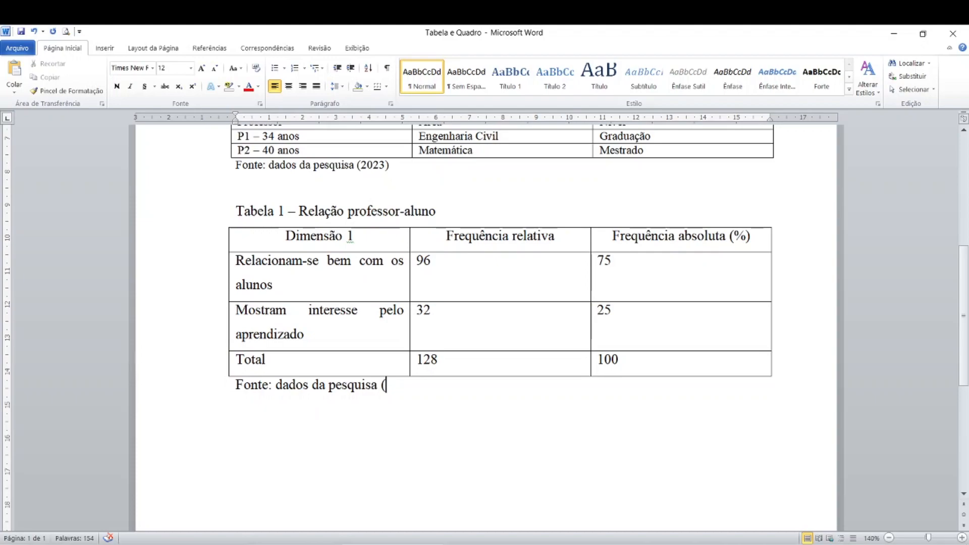
pyautogui.write('2023)')
pyautogui.scroll(1, 422, 390)
pyautogui.scroll(-1, 423, 389)
# - Set the font size of the source note below Tabela 1 to 10
pyautogui.moveTo(234, 390); pyautogui.dragTo(431, 393)
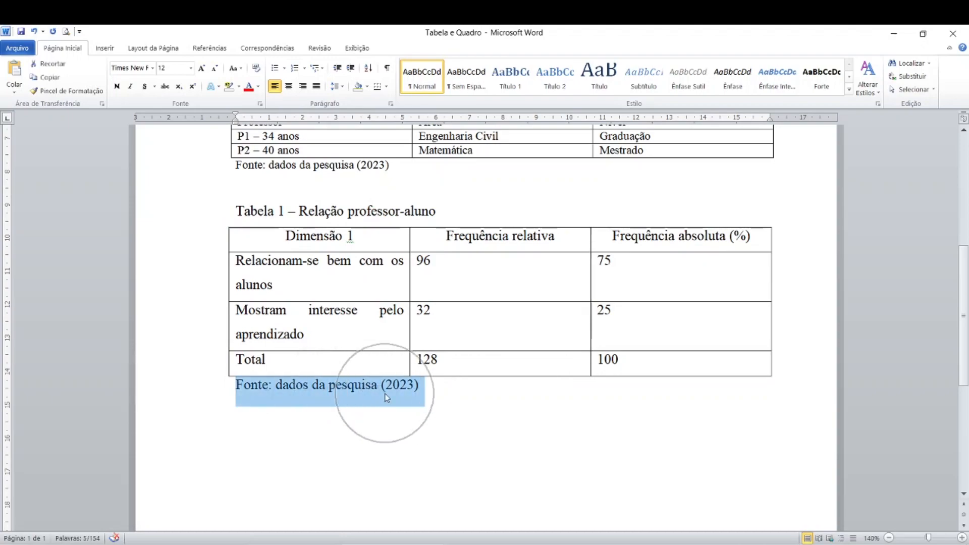
pyautogui.click(190, 67)
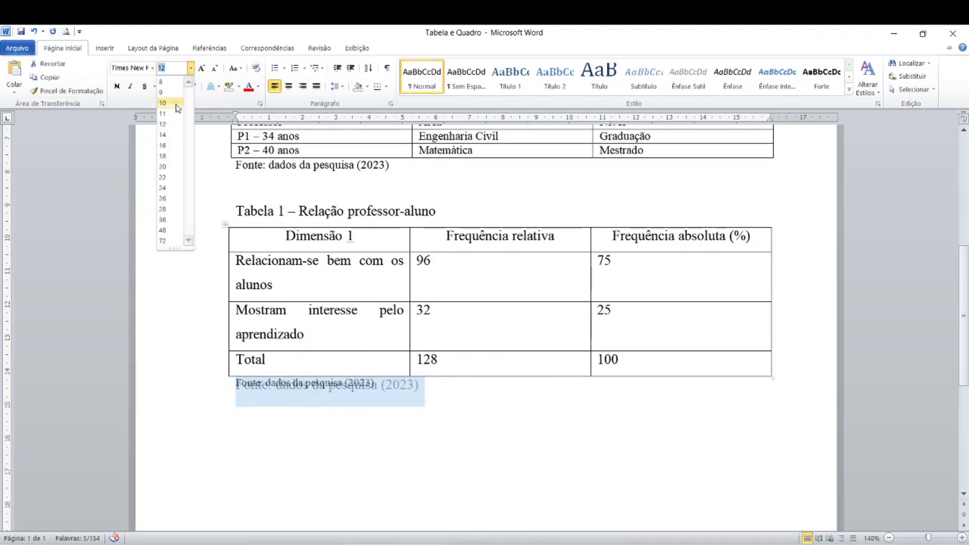
pyautogui.click(176, 105)
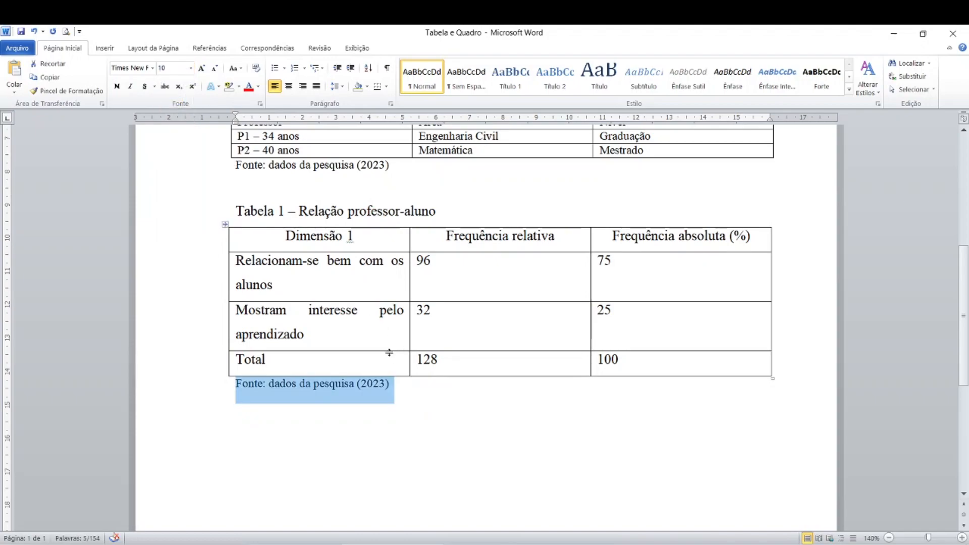
pyautogui.click(405, 406)
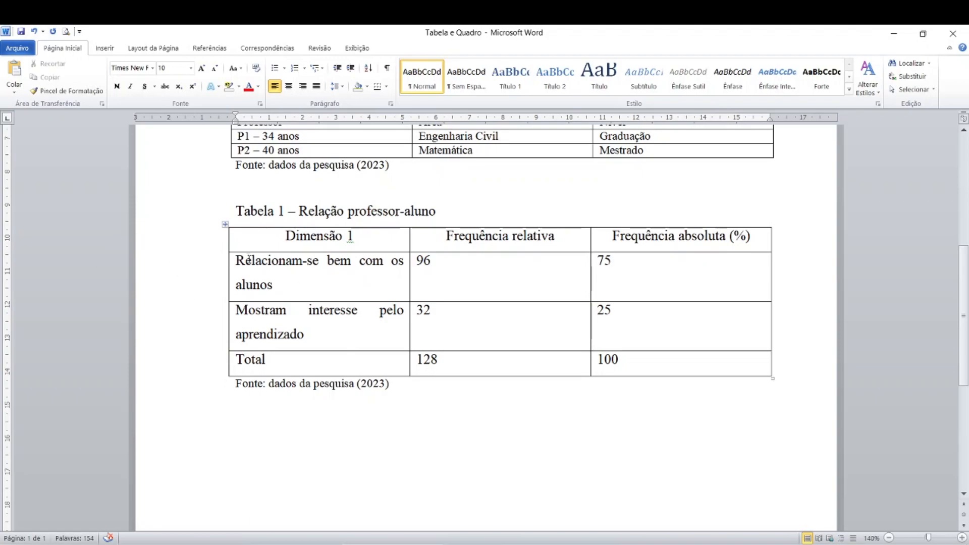
# - Set the whole frequency table to line spacing 1,0 and font size 10
pyautogui.click(225, 225)
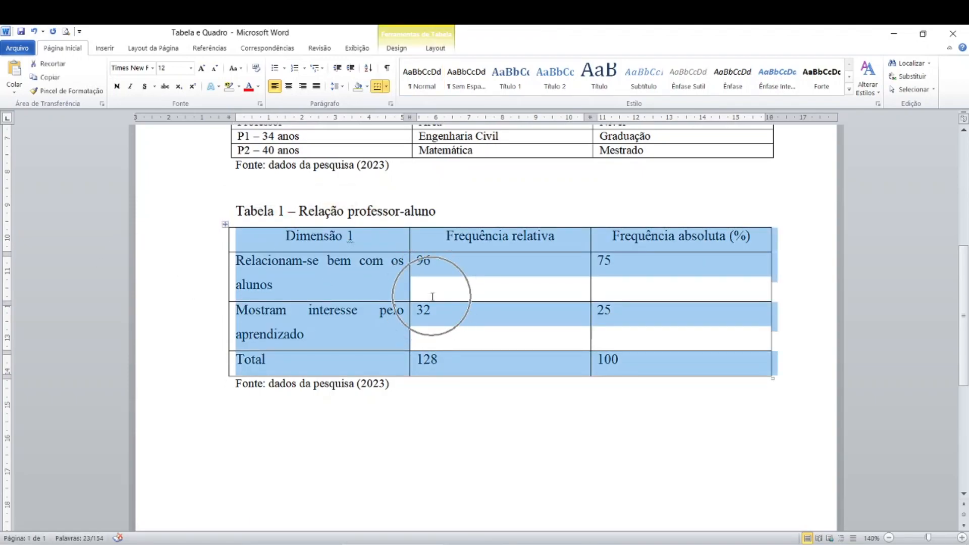
pyautogui.click(343, 88)
pyautogui.click(340, 101)
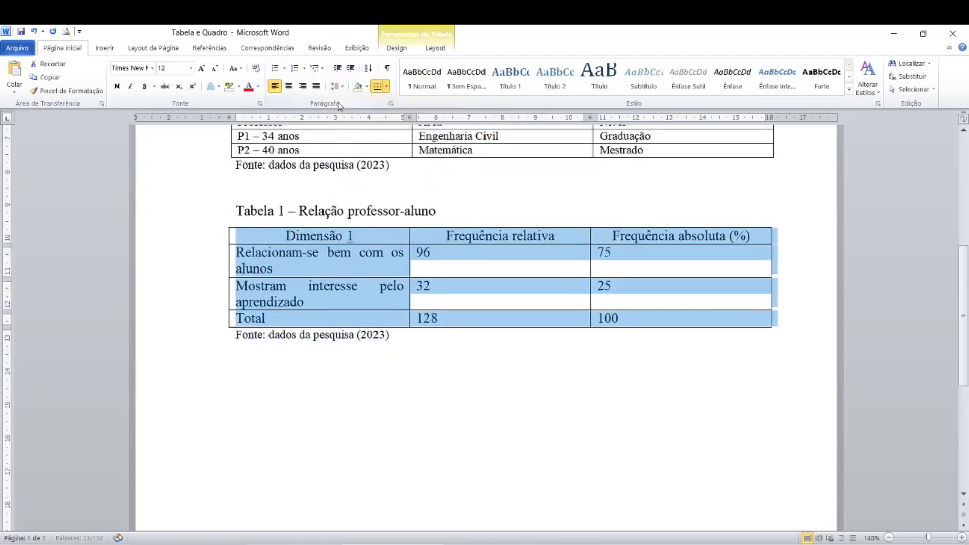
pyautogui.click(191, 68)
pyautogui.click(177, 104)
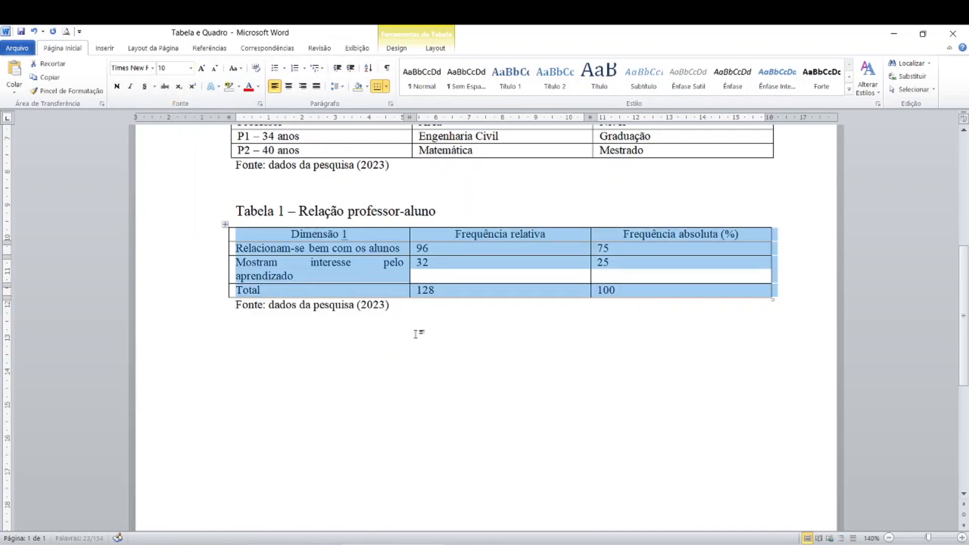
pyautogui.click(402, 317)
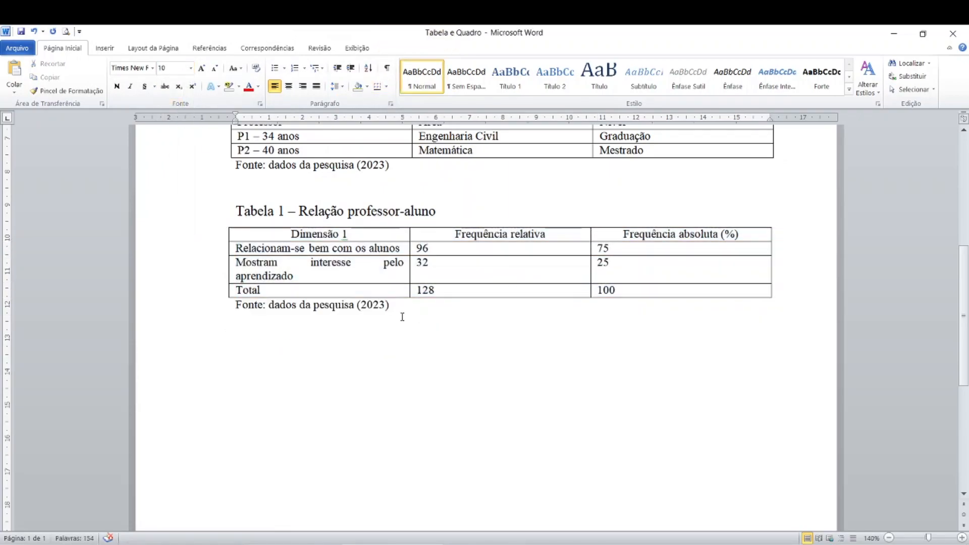
# - Set the line spacing of the Tabela 1 caption to 1,0
pyautogui.click(245, 211)
pyautogui.click(437, 211)
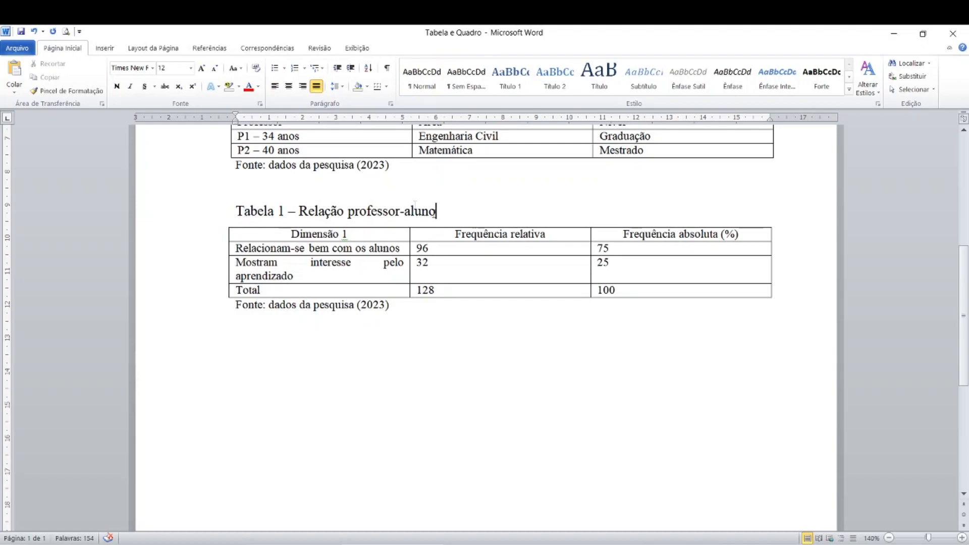
pyautogui.click(342, 91)
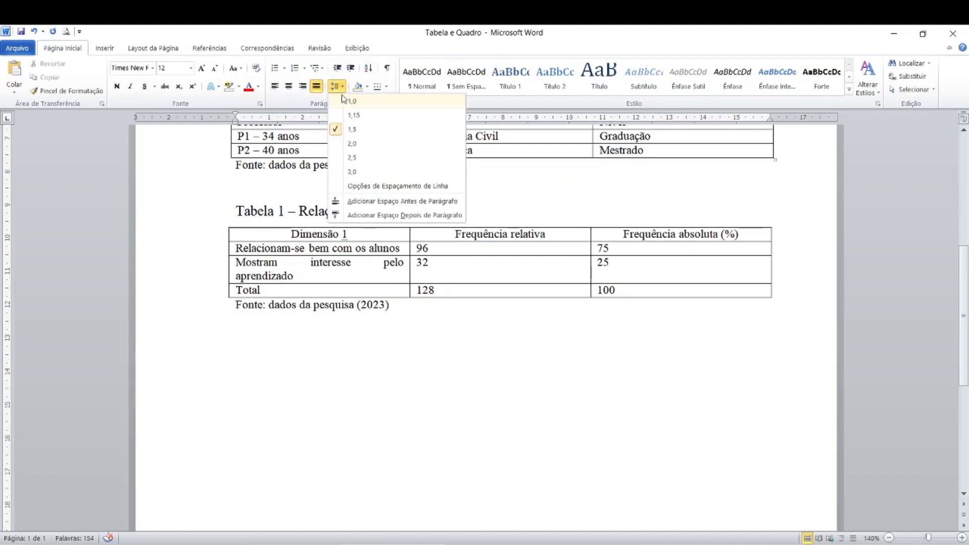
pyautogui.click(341, 99)
pyautogui.click(324, 296)
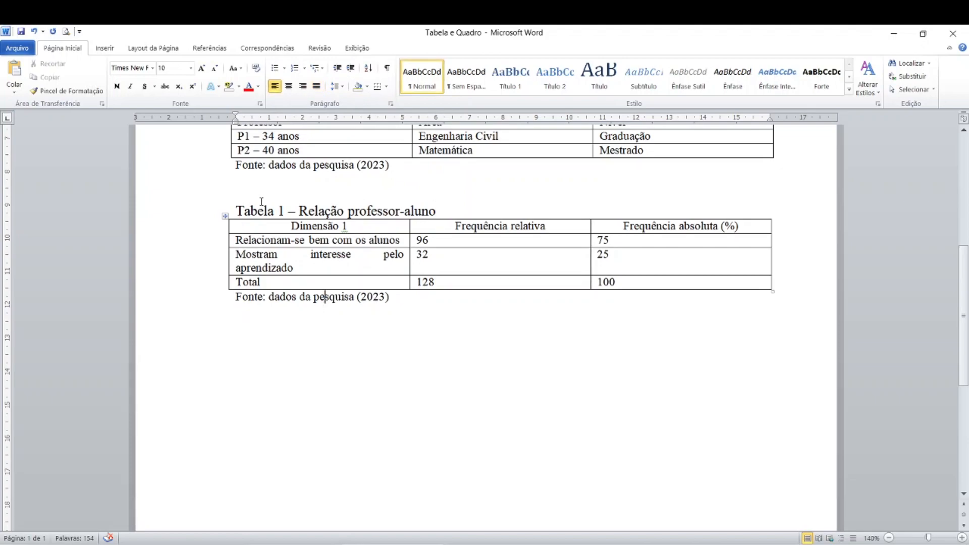
pyautogui.click(310, 209)
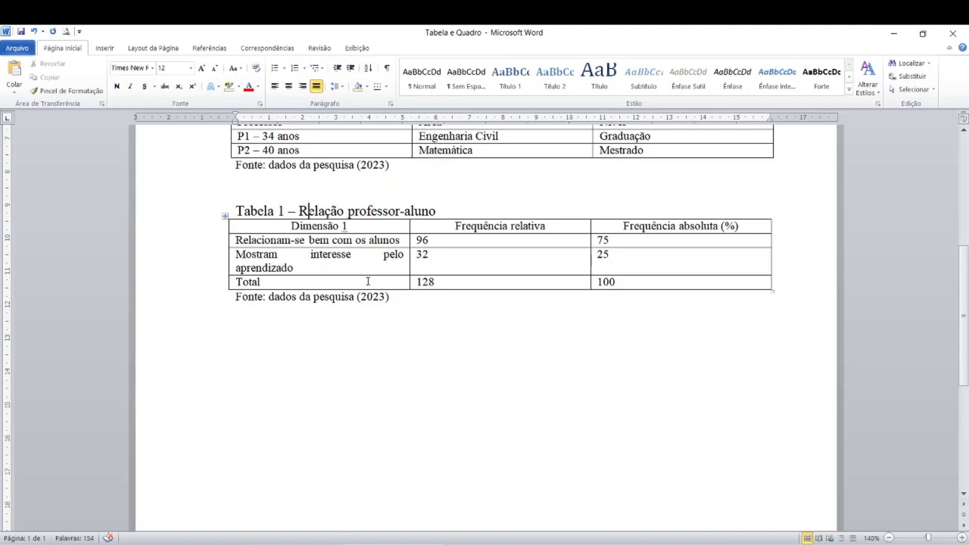
pyautogui.click(226, 217)
pyautogui.click(250, 286)
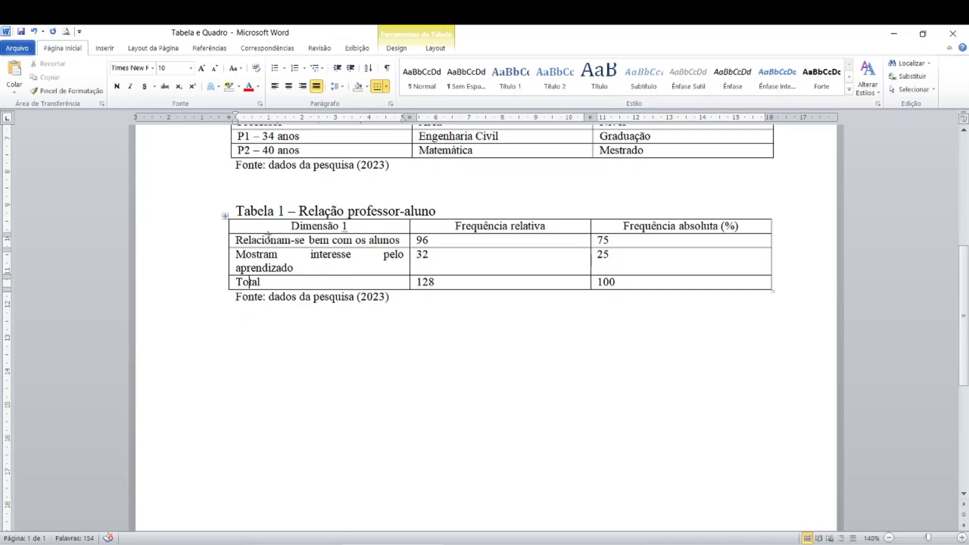
pyautogui.moveTo(236, 282); pyautogui.dragTo(637, 288)
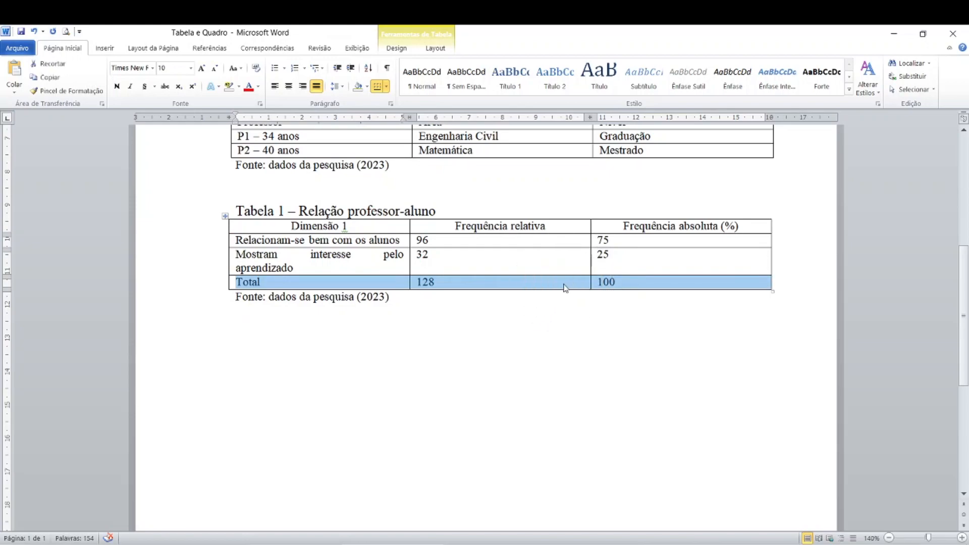
pyautogui.click(293, 286)
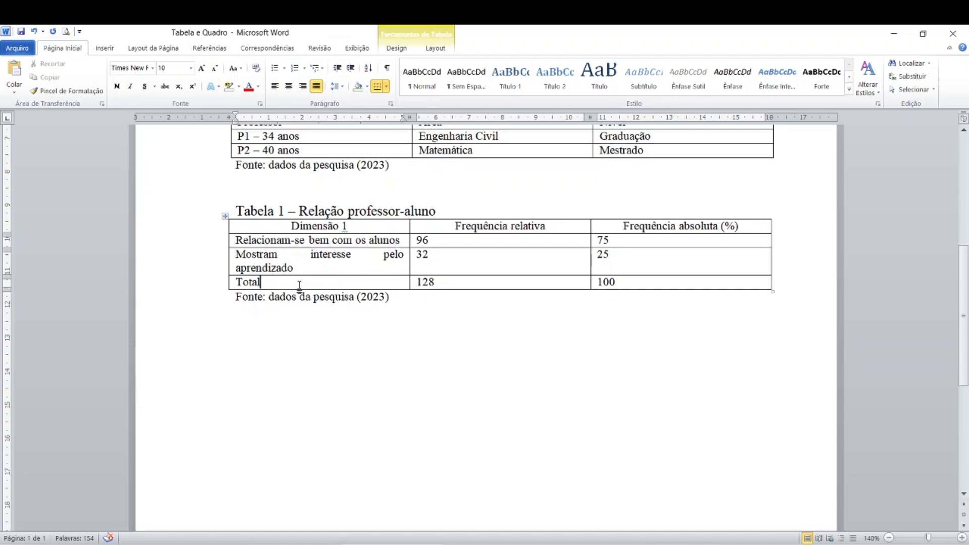
pyautogui.click(305, 270)
# - Remove the left outer border from the whole of Tabela 1
pyautogui.click(224, 218)
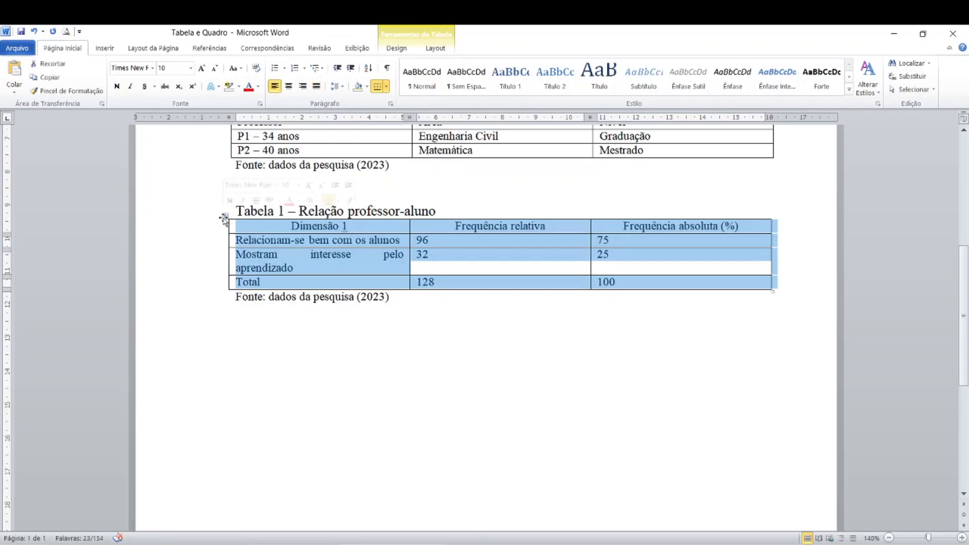
pyautogui.press('ctrl')
pyautogui.press('ctrl')
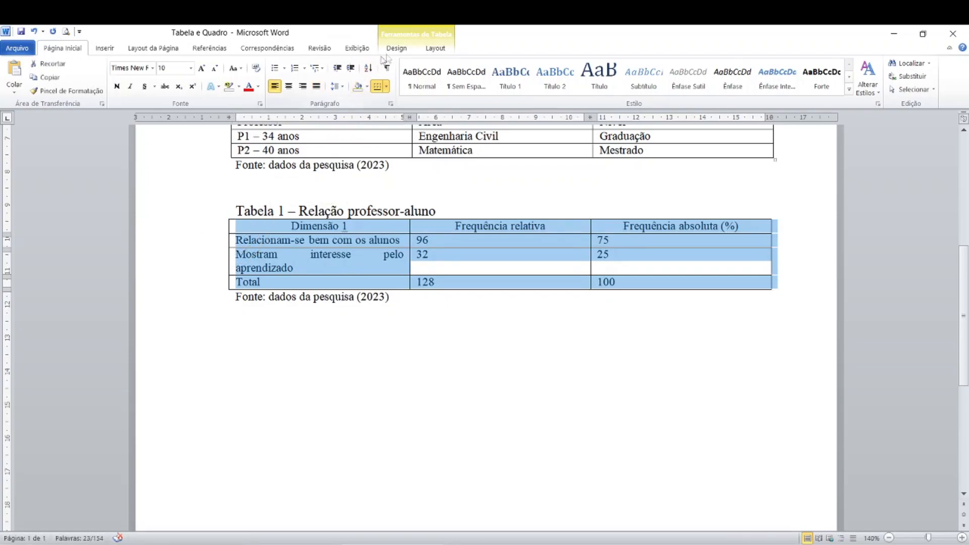
pyautogui.click(397, 48)
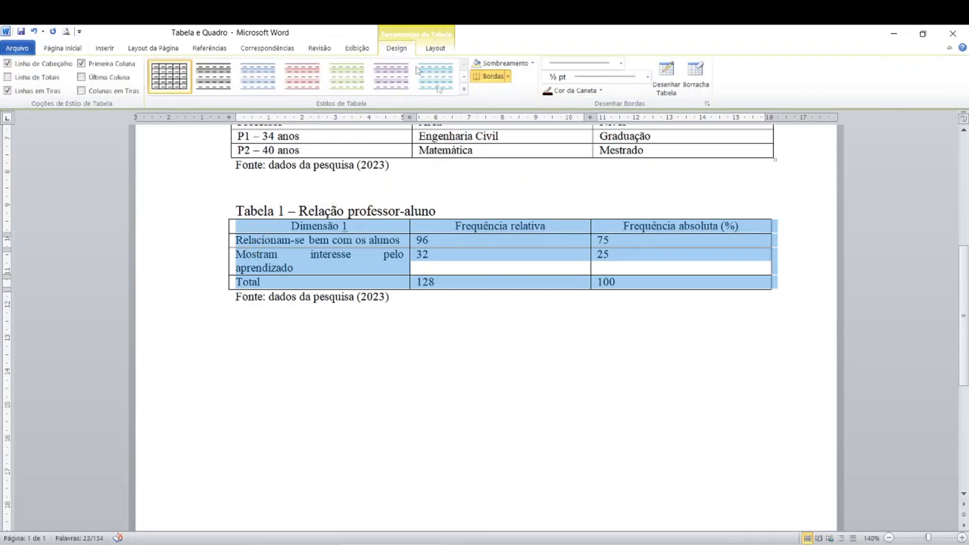
pyautogui.click(508, 77)
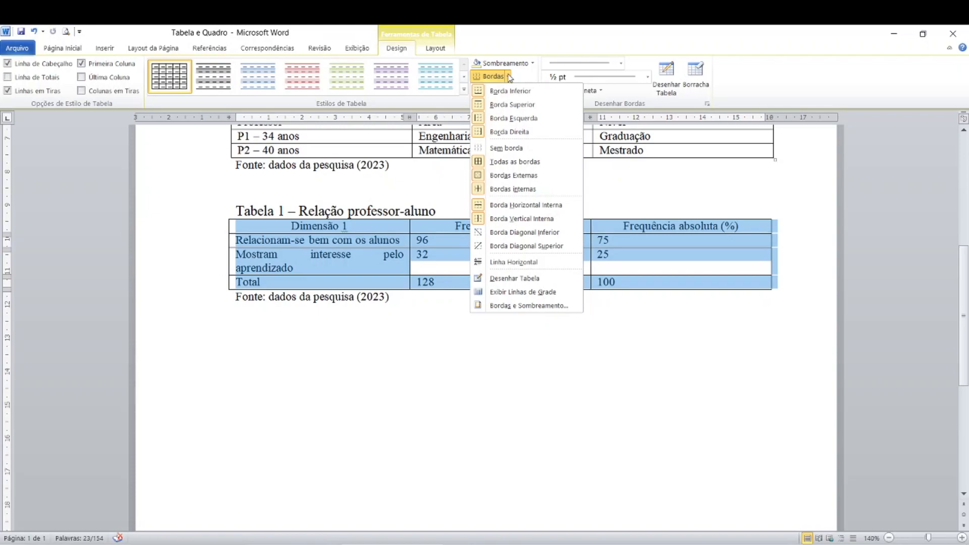
pyautogui.click(498, 121)
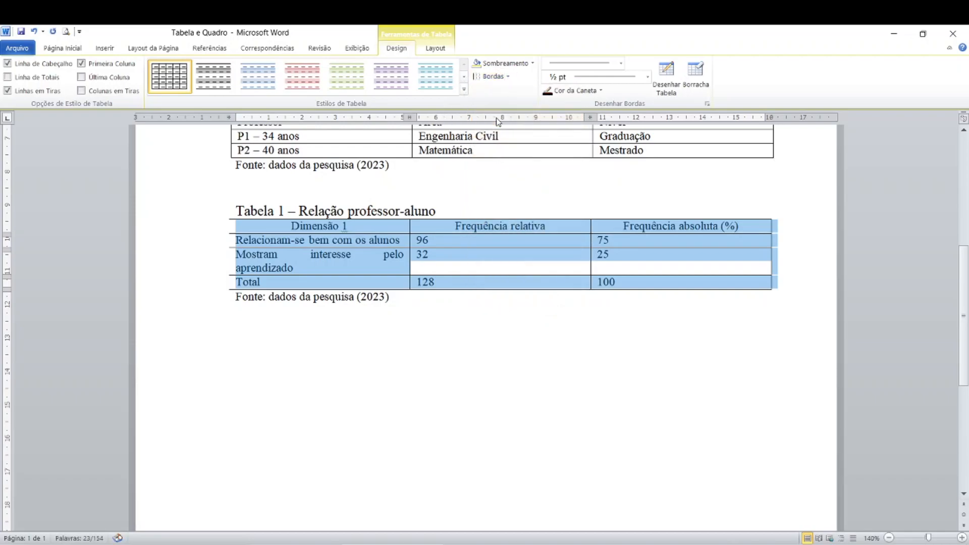
pyautogui.click(305, 297)
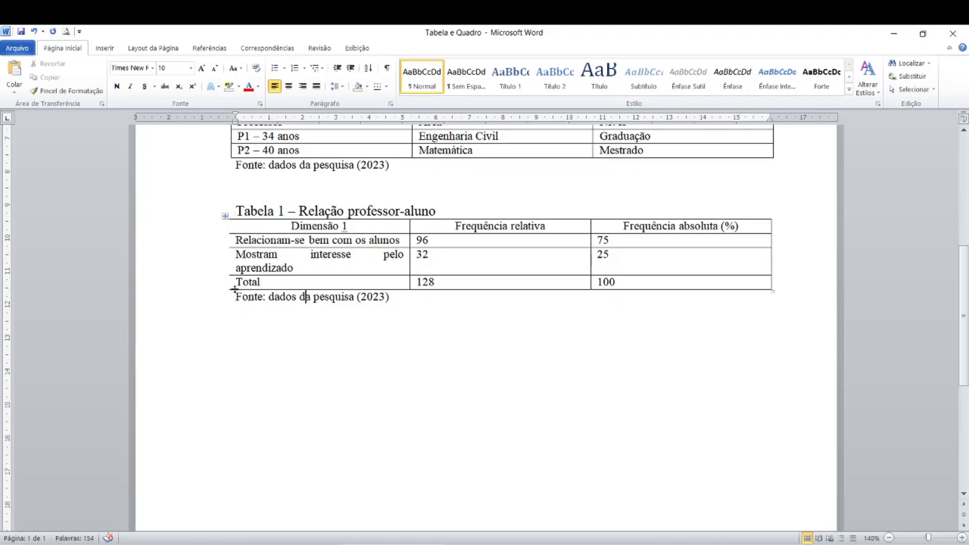
# - Remove the right outer border from the whole of Tabela 1
pyautogui.click(226, 217)
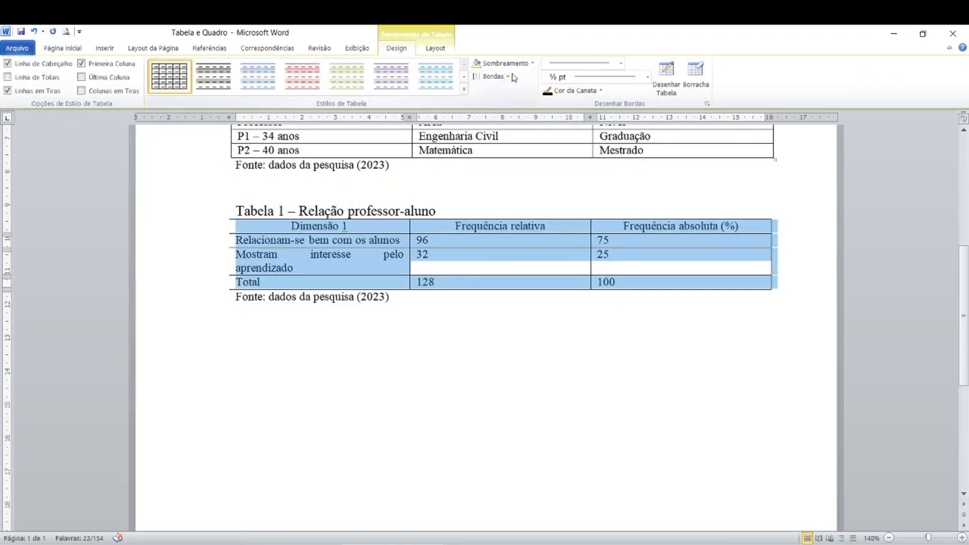
pyautogui.click(509, 76)
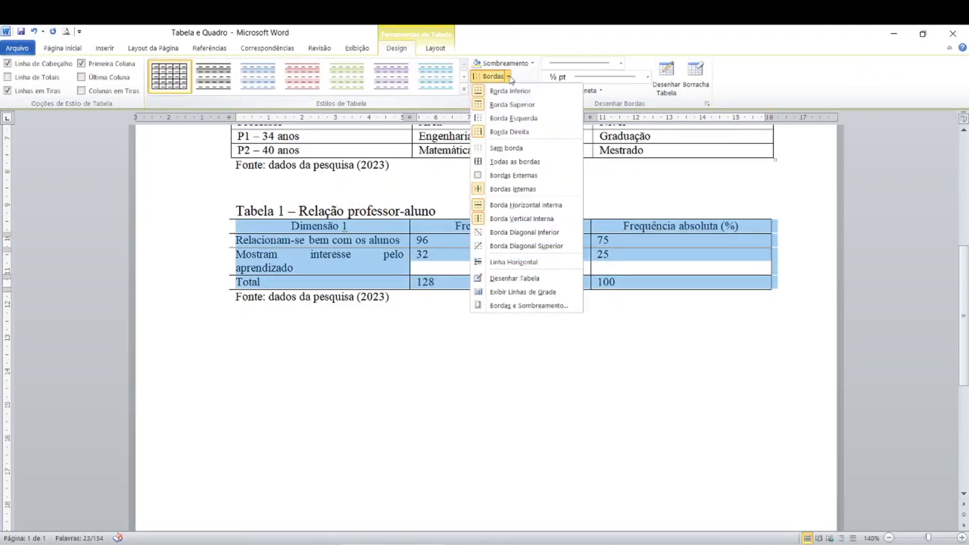
pyautogui.click(509, 131)
pyautogui.click(763, 361)
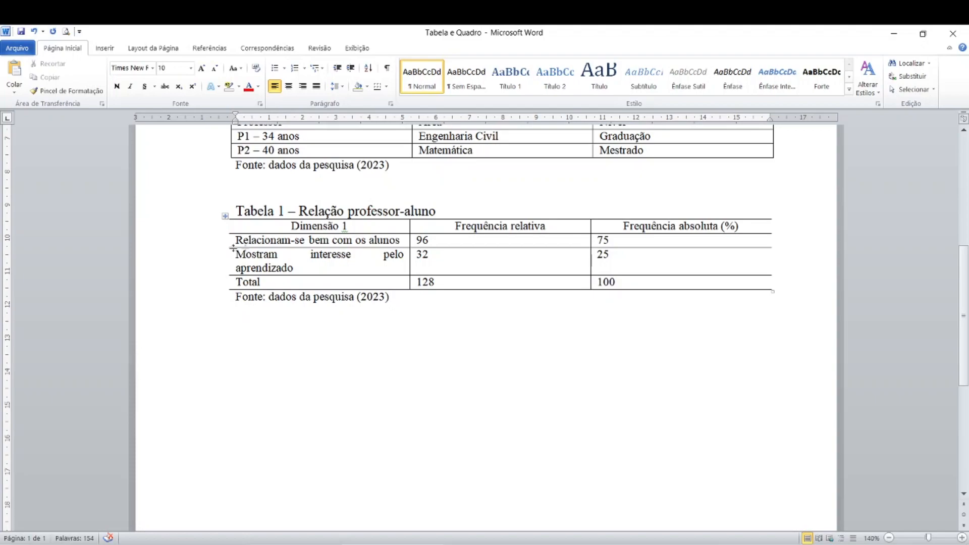
# - Remove the inner horizontal border between the rows "Relacionam-se bem com os alunos" and "Mostram interesse pelo aprendizado" in Tabela 1
pyautogui.click(470, 248)
pyautogui.click(470, 247)
pyautogui.moveTo(237, 240); pyautogui.dragTo(640, 263)
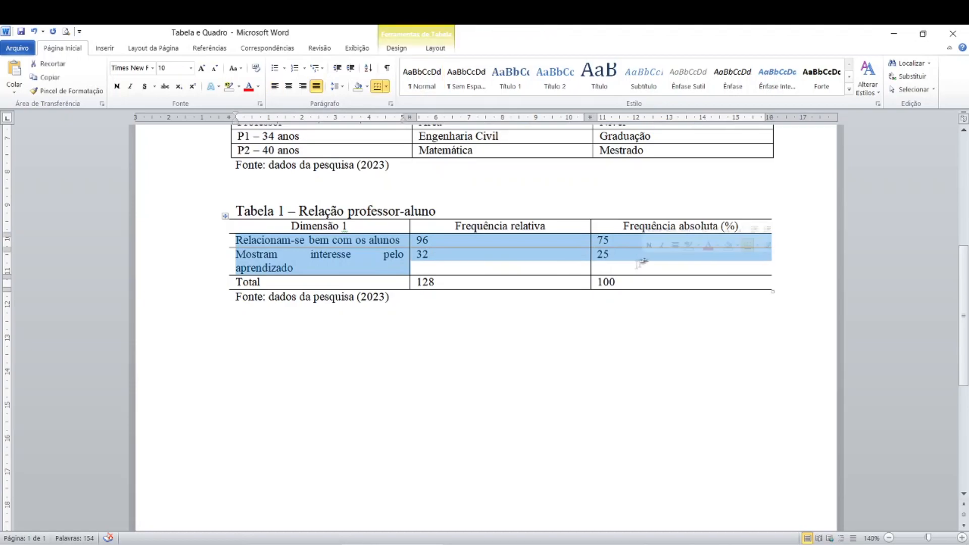
pyautogui.click(398, 49)
pyautogui.click(508, 76)
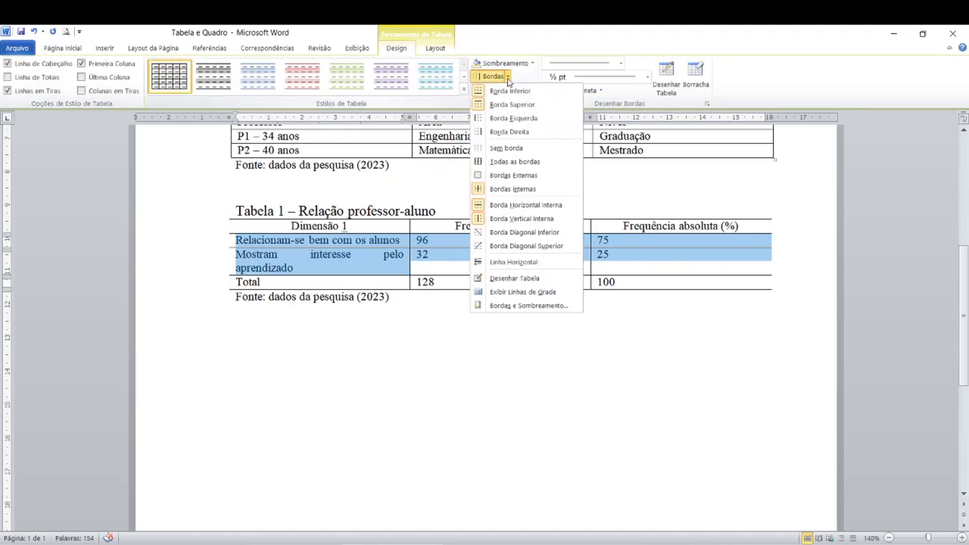
pyautogui.click(508, 208)
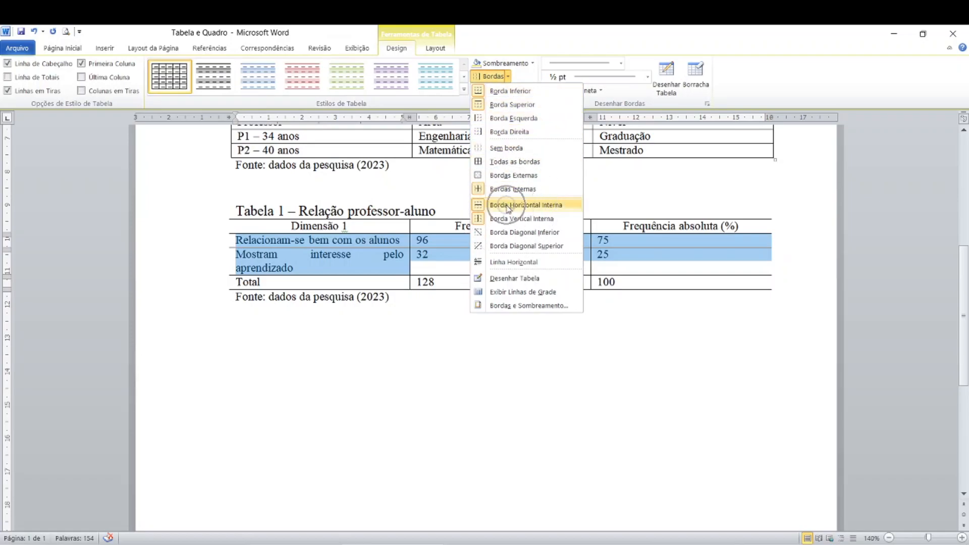
pyautogui.click(428, 319)
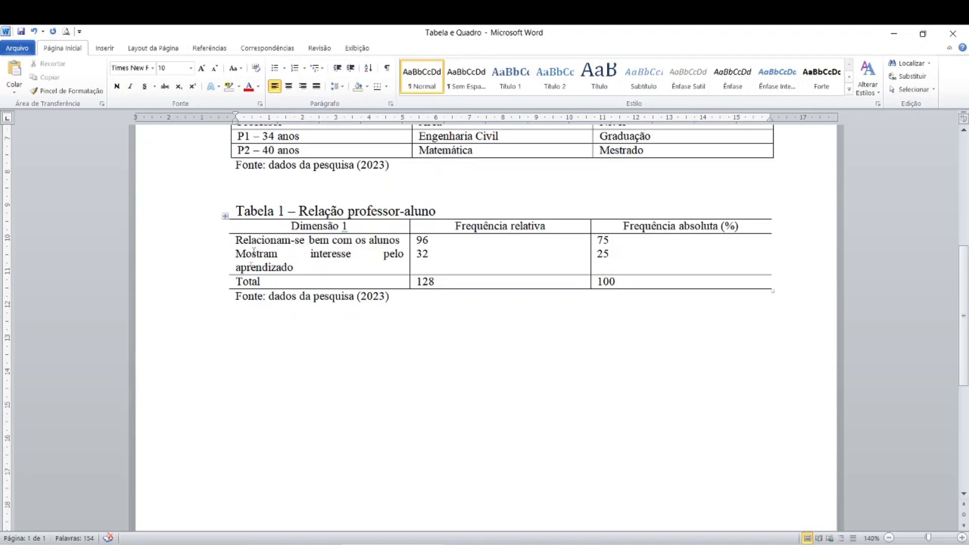
# - Compare the border design of Tabela 1 with that of Quadro 1 above it
pyautogui.press('ctrl')
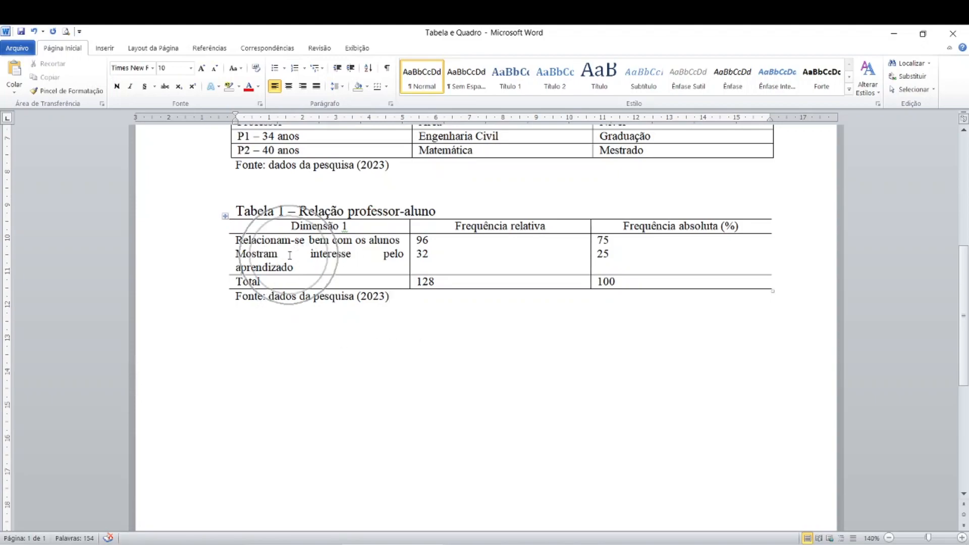
pyautogui.press('ctrl')
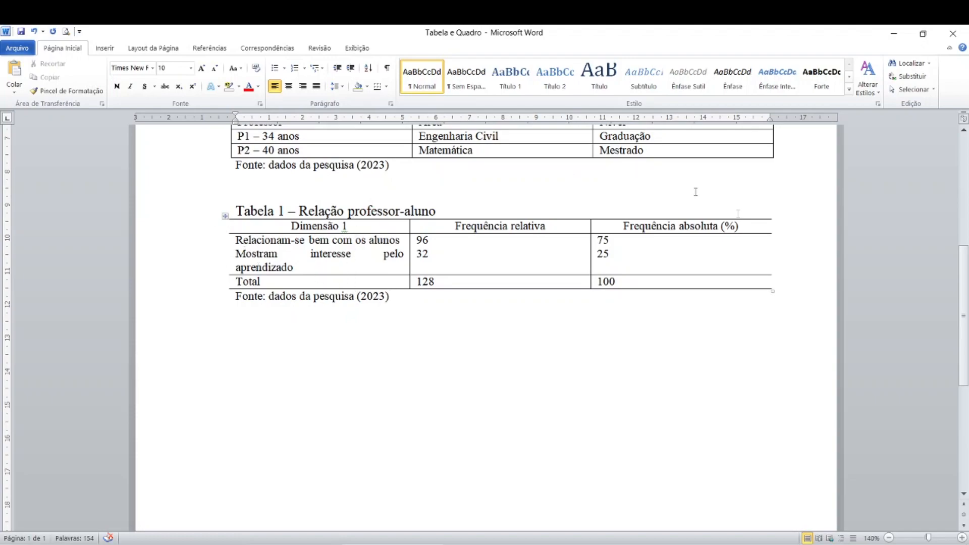
pyautogui.press('ctrl')
pyautogui.press('ctrl')
pyautogui.press('ctrl')
pyautogui.scroll(3, 335, 313)
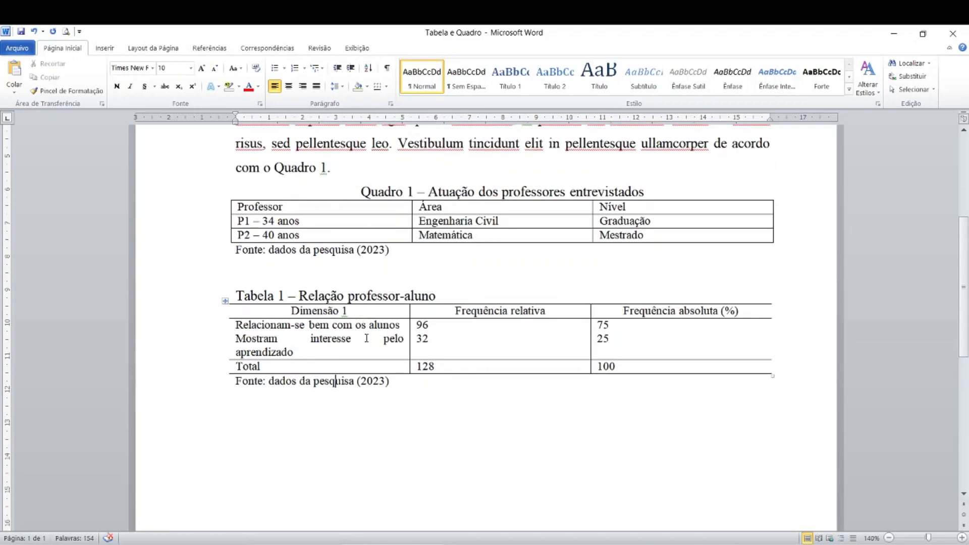
pyautogui.click(366, 338)
pyautogui.press('ctrl')
pyautogui.press('ctrl')
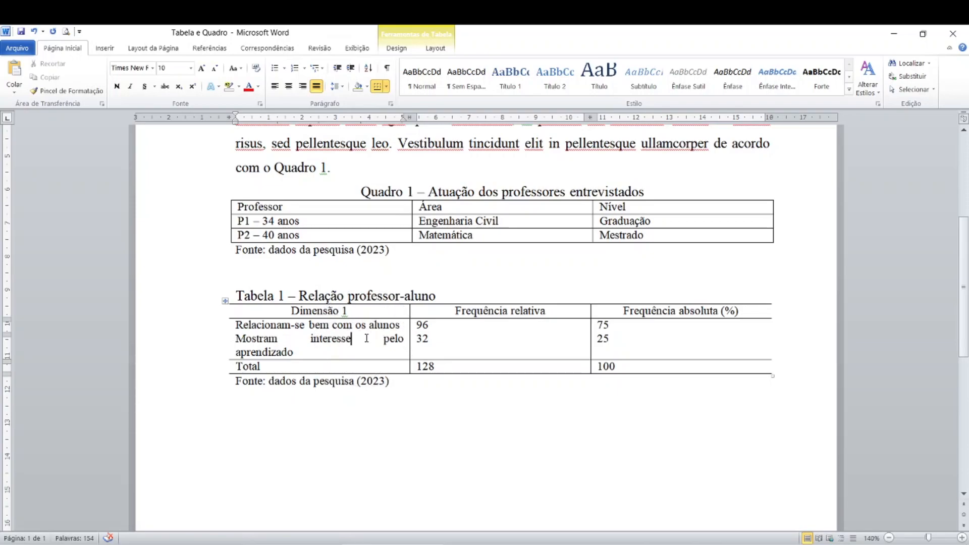
pyautogui.press('ctrl')
pyautogui.press('ctrl')
pyautogui.click(347, 221)
pyautogui.press('ctrl')
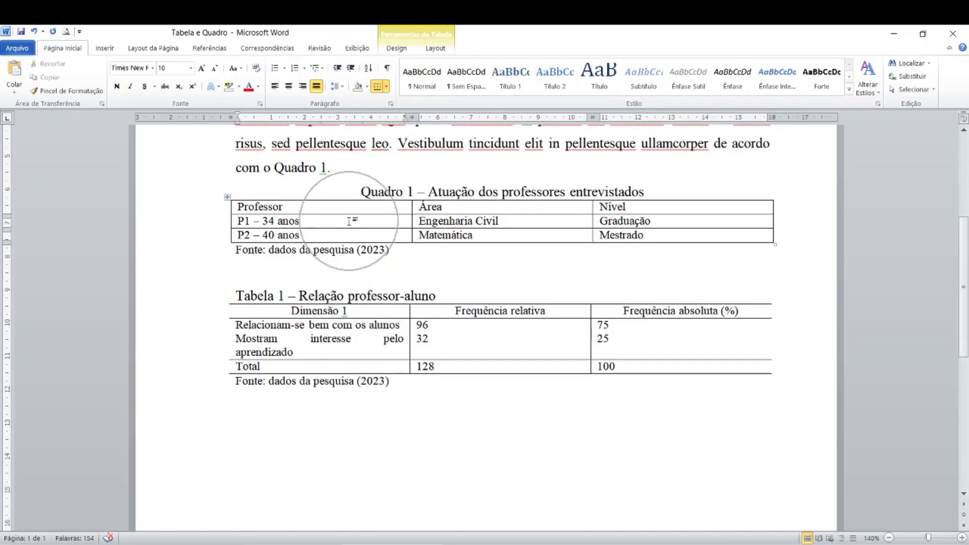
pyautogui.moveTo(353, 332); pyautogui.dragTo(352, 333)
pyautogui.click(352, 338)
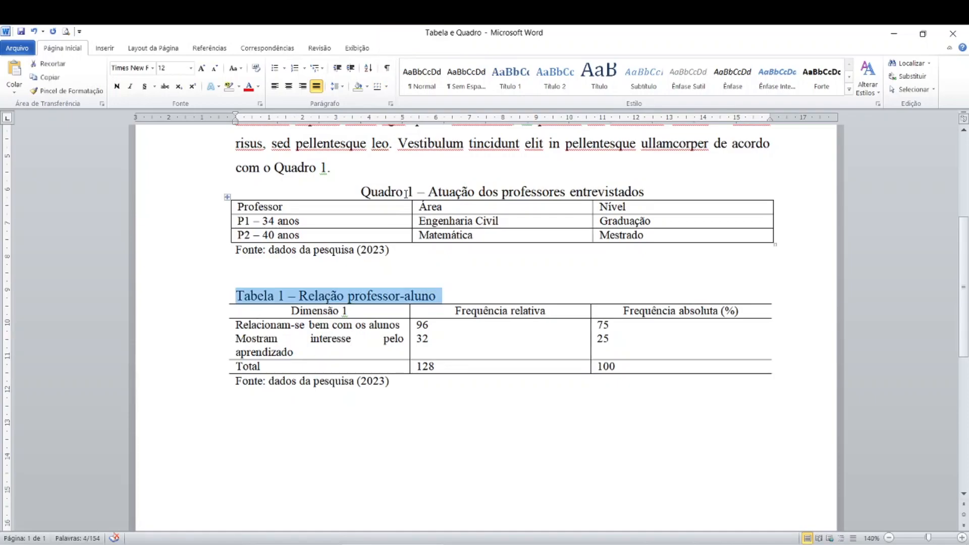
# - Center the caption "Tabela 1 – Relação professor-aluno" above its table
pyautogui.press('ctrl')
pyautogui.click(288, 86)
pyautogui.click(472, 276)
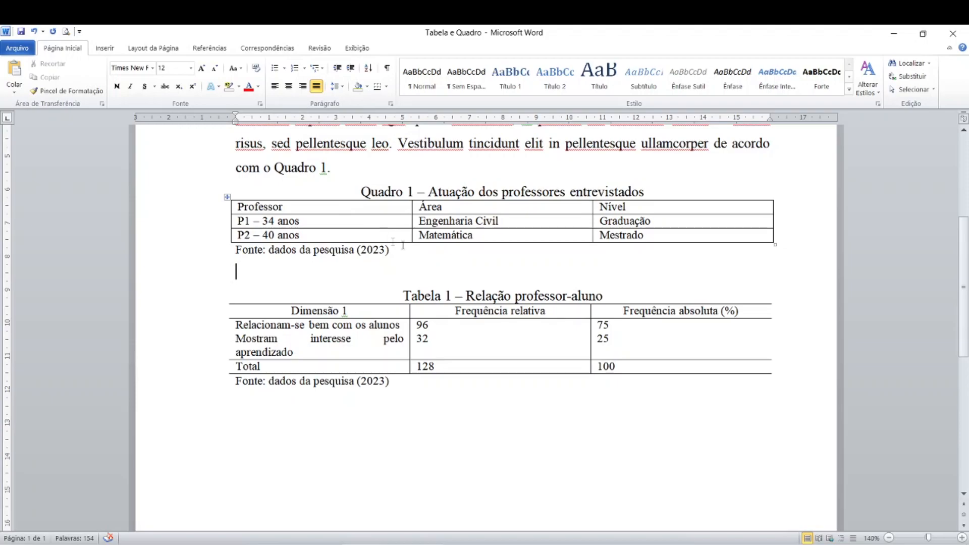
pyautogui.click(403, 295)
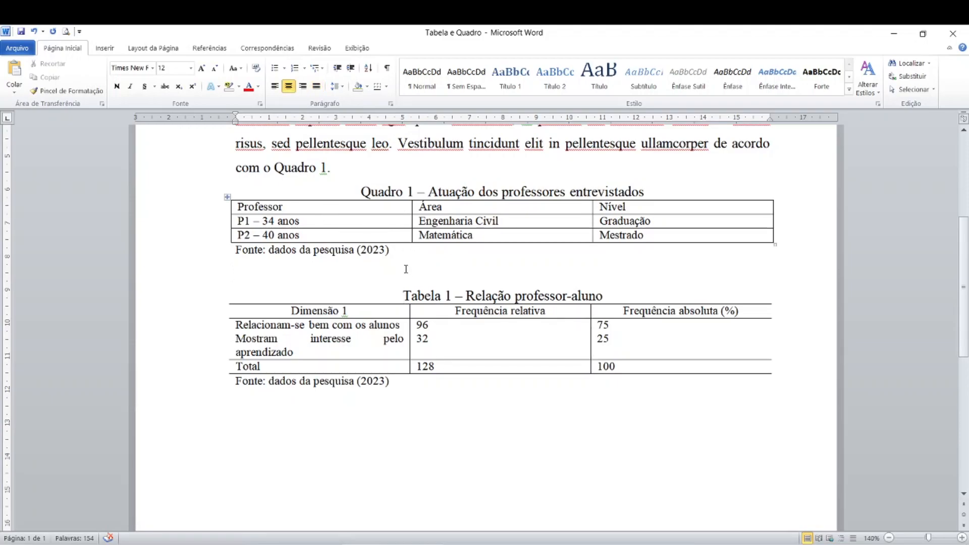
pyautogui.click(233, 298)
pyautogui.scroll(5, 352, 333)
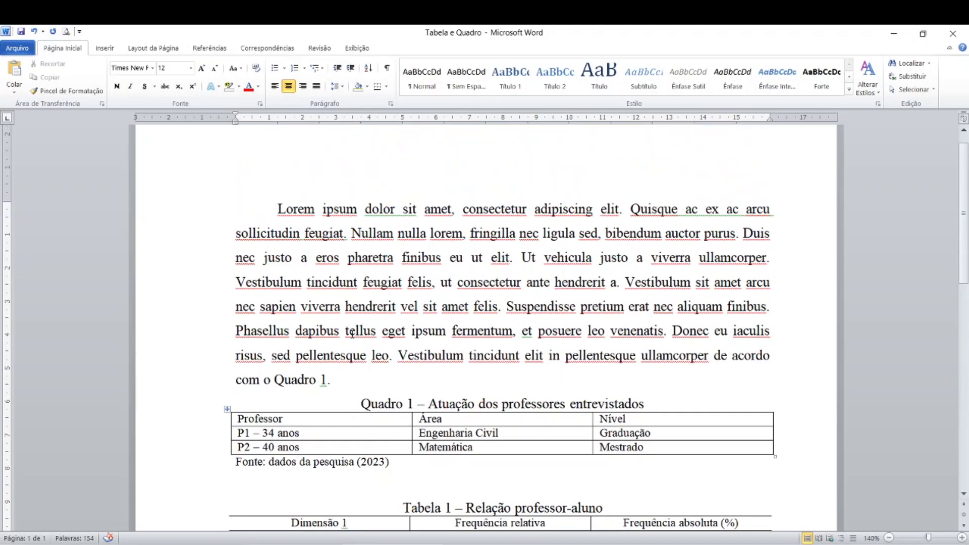
pyautogui.scroll(-3, 351, 333)
pyautogui.scroll(-1, 352, 333)
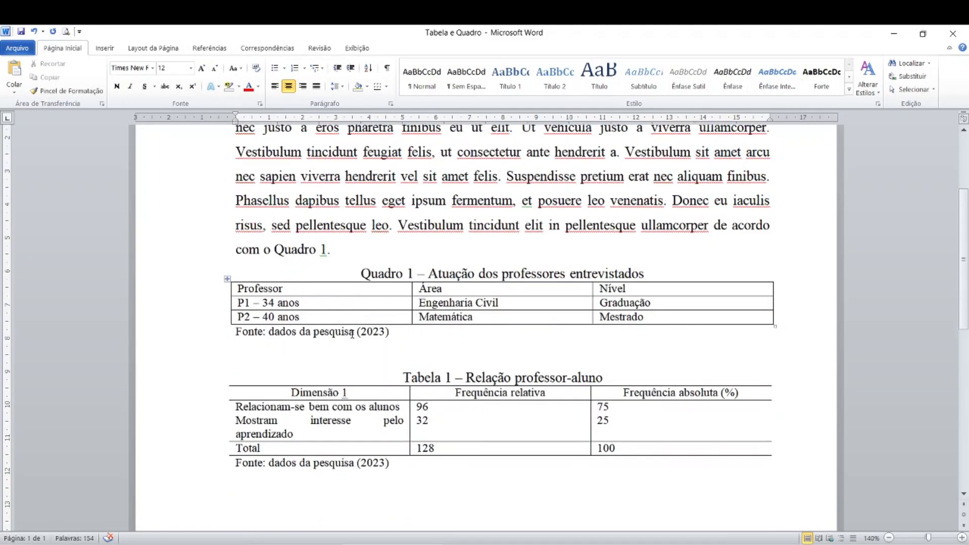